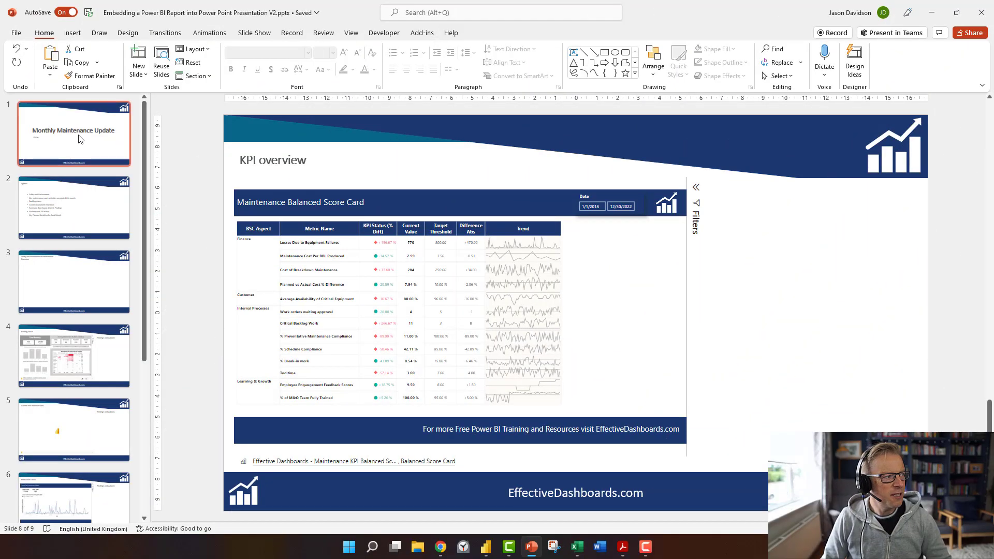
Step from title slide 1 through slides 2 and 3 to the Backlog Status slide 4
left_click(86, 140)
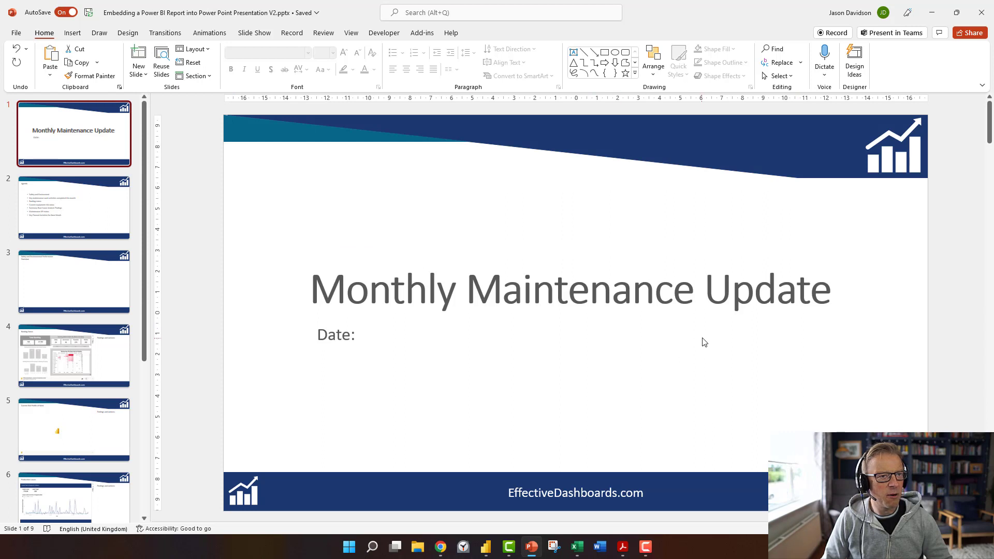
left_click(95, 200)
left_click(67, 284)
left_click(100, 344)
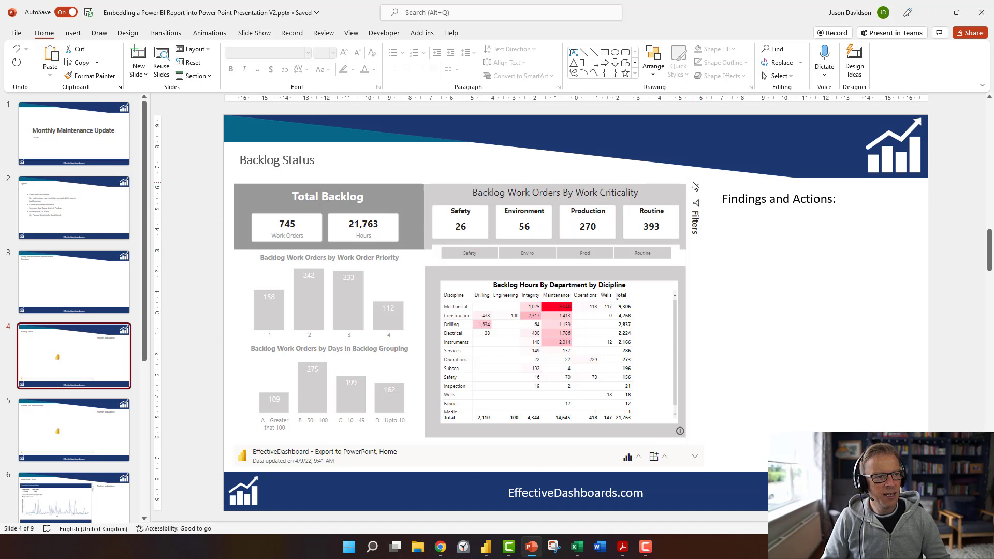
Review the Production Losses (slide 6) and KPI overview (slide 8) slides, then switch to Power BI Desktop
scroll(78, 378, "down", 3)
left_click(89, 395)
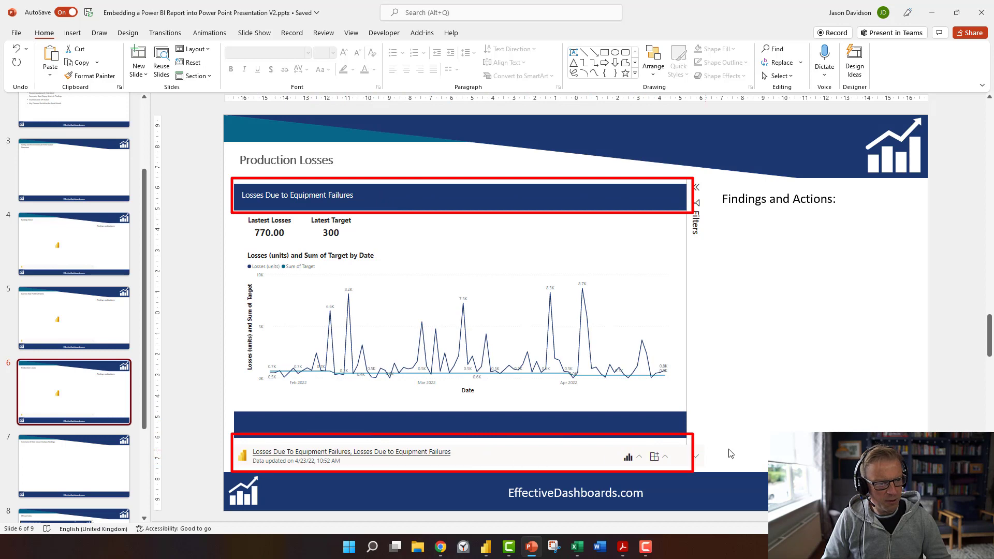
scroll(88, 410, "down", 3)
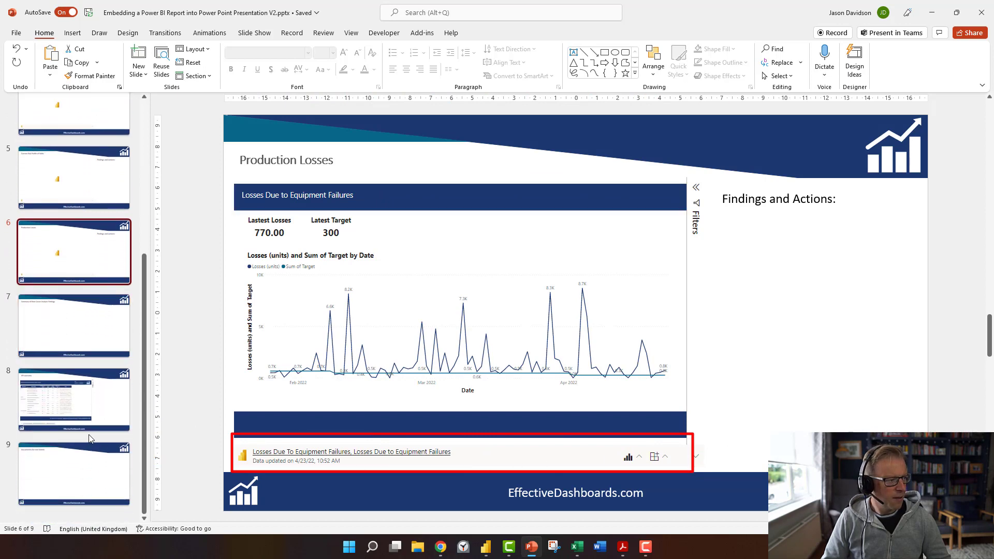
left_click(88, 411)
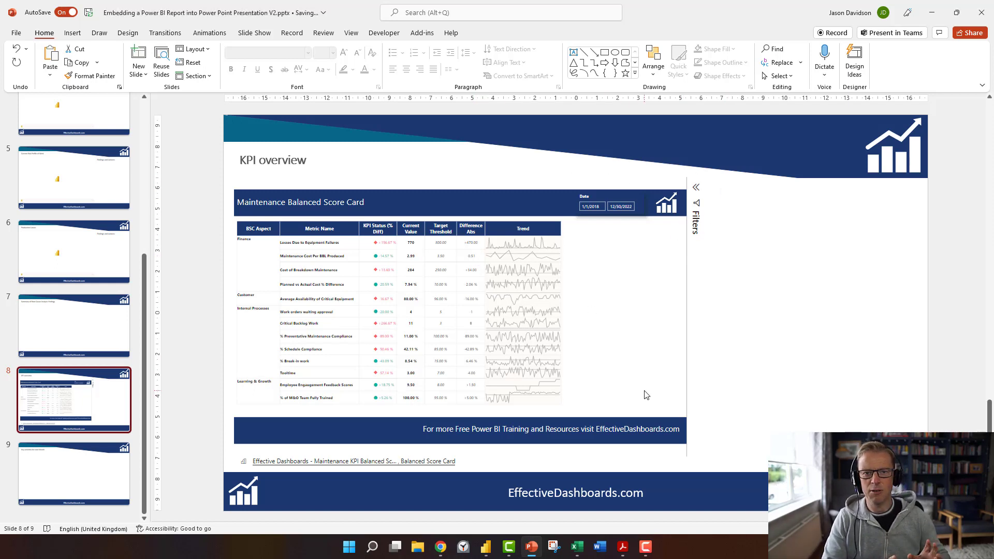
key("alt+Tab")
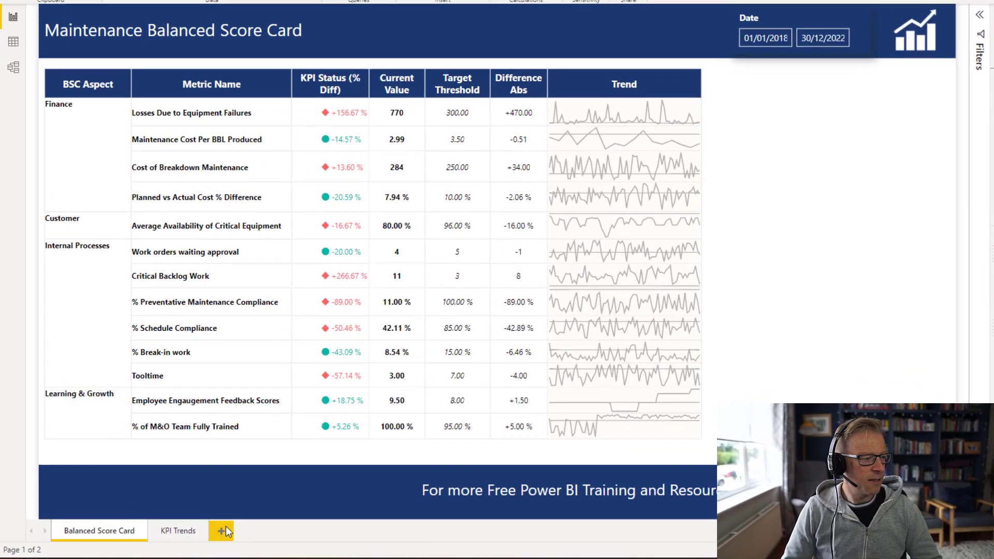
Add a blank Page 1 after KPI Trends, glance at Balanced Score Card, then return to Page 1
left_click(215, 527)
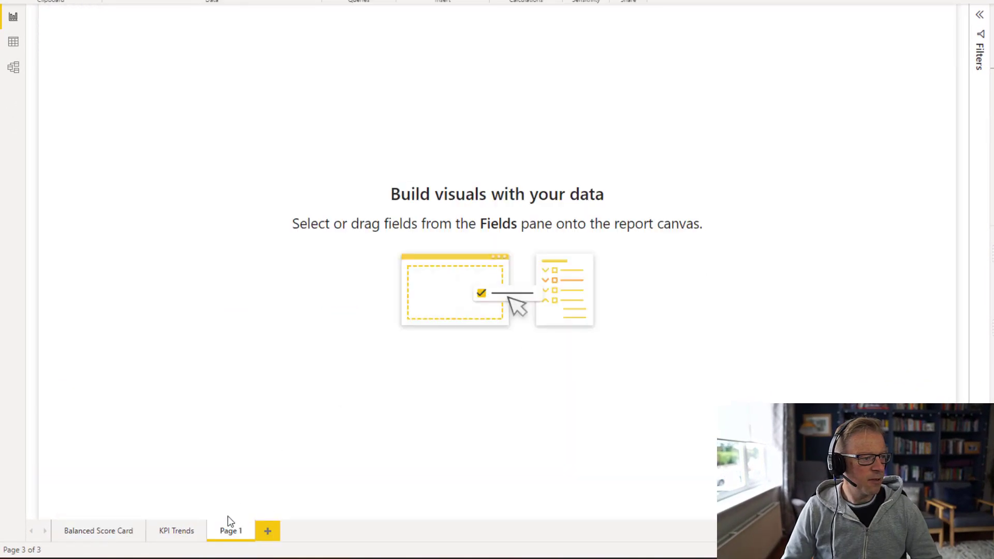
left_click(106, 535)
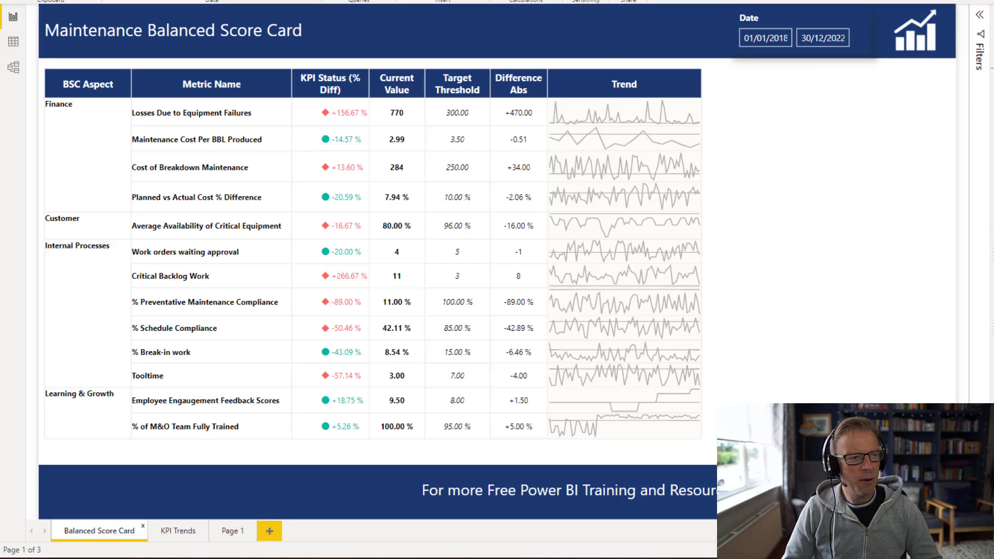
left_click(229, 536)
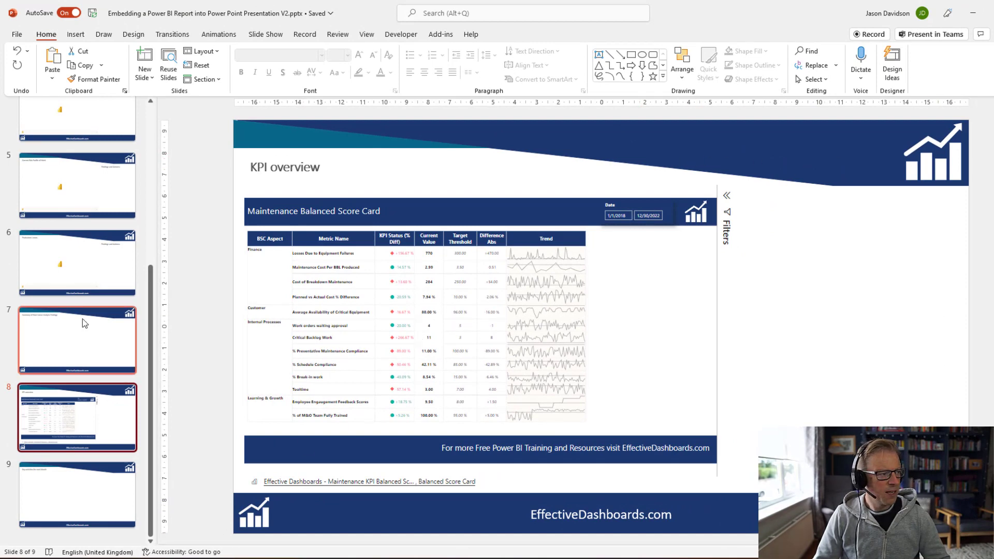
Insert a new slide right after slide 8, KPI overview
left_click(86, 460)
right_click(89, 460)
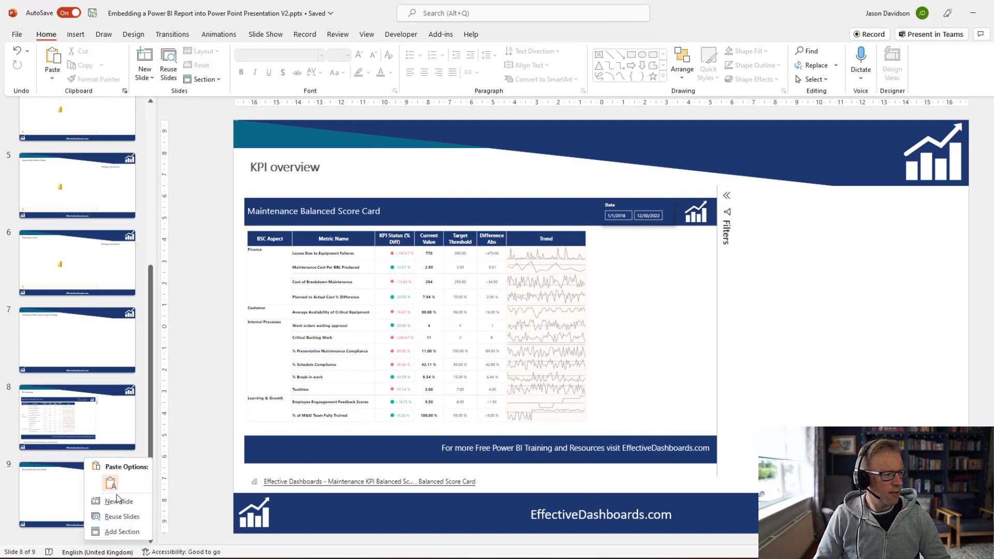
left_click(116, 503)
Delete the new slide's title and content placeholders, leaving only the template background
left_click(334, 191)
key("Delete")
left_click(409, 226)
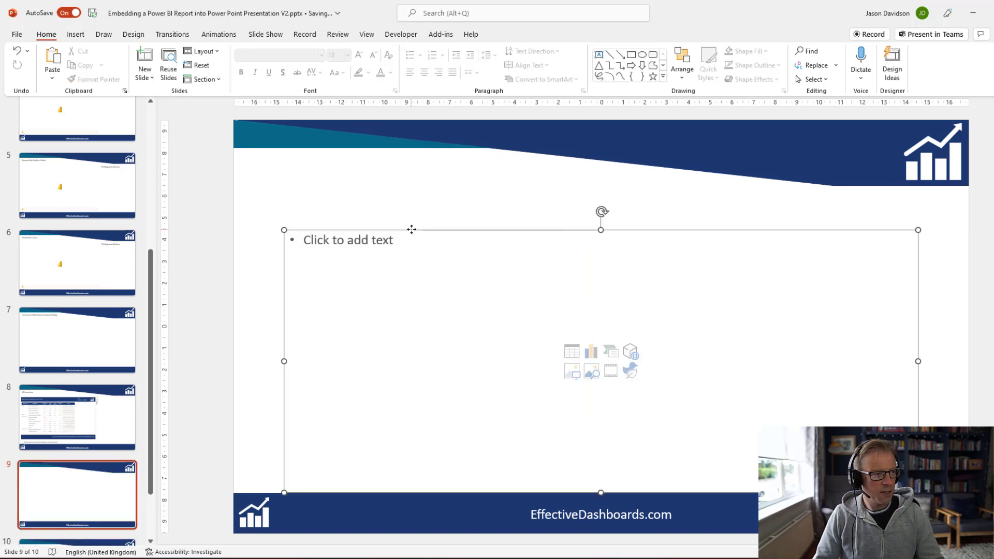
key("Delete")
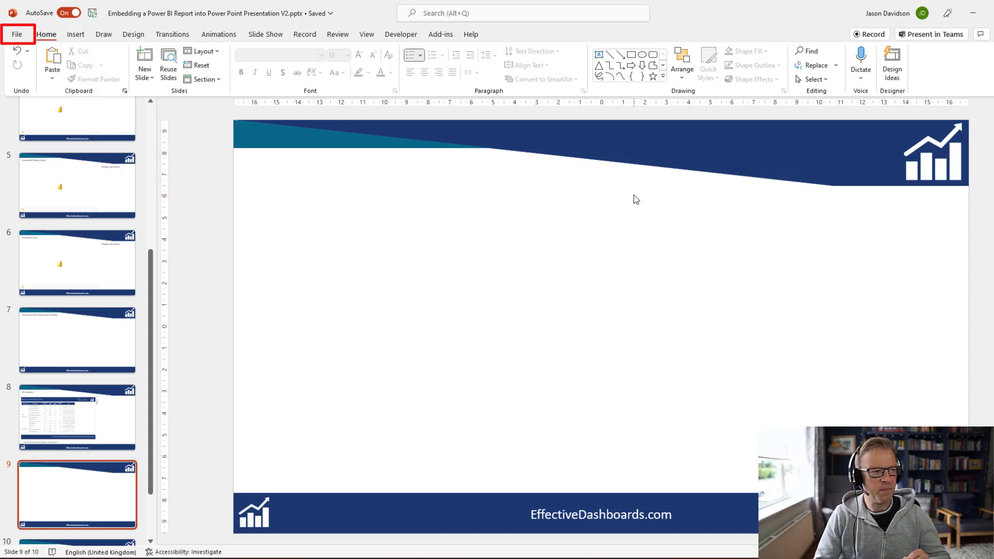
Save a copy of only the current blank slide as a PNG, replacing the existing file
left_click(20, 35)
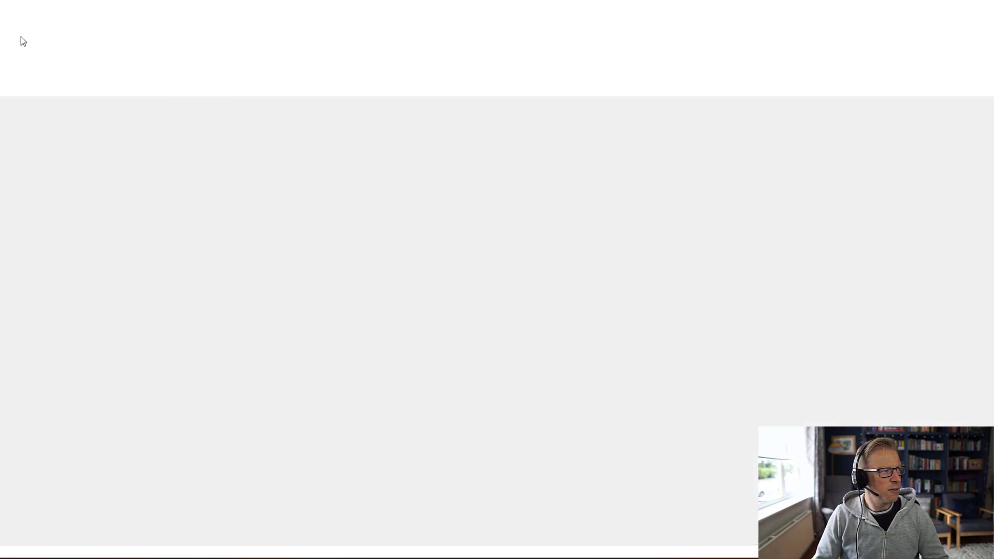
left_click(51, 158)
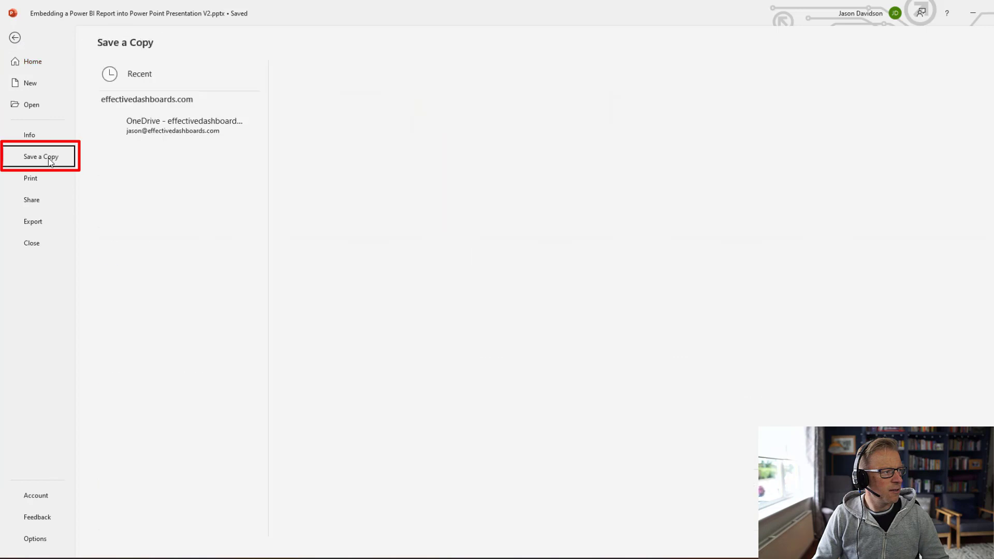
left_click(427, 95)
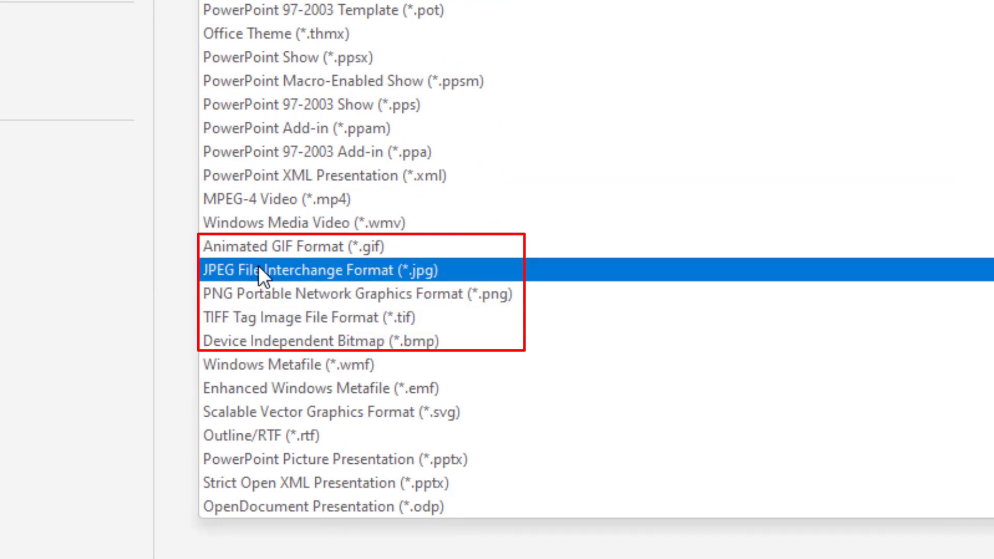
left_click(287, 291)
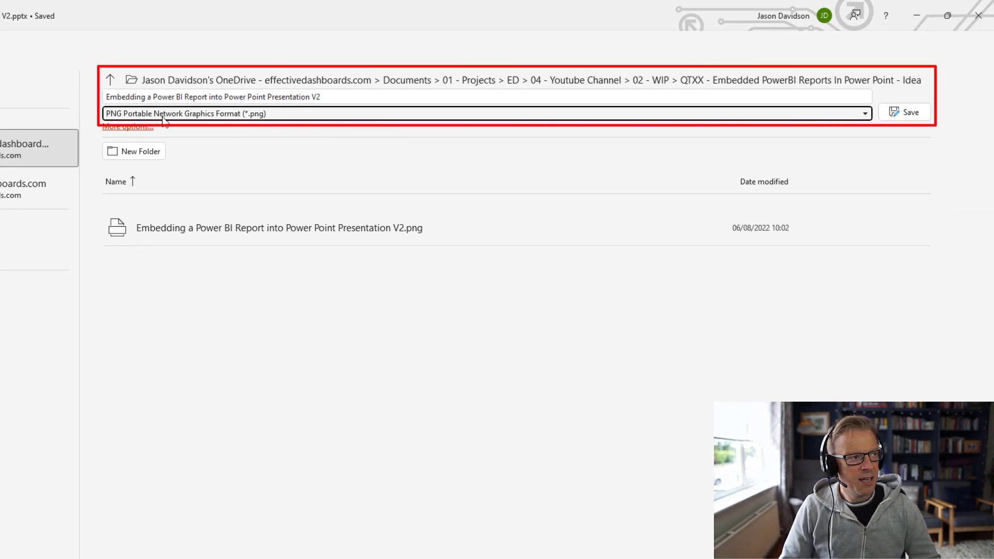
left_click(917, 115)
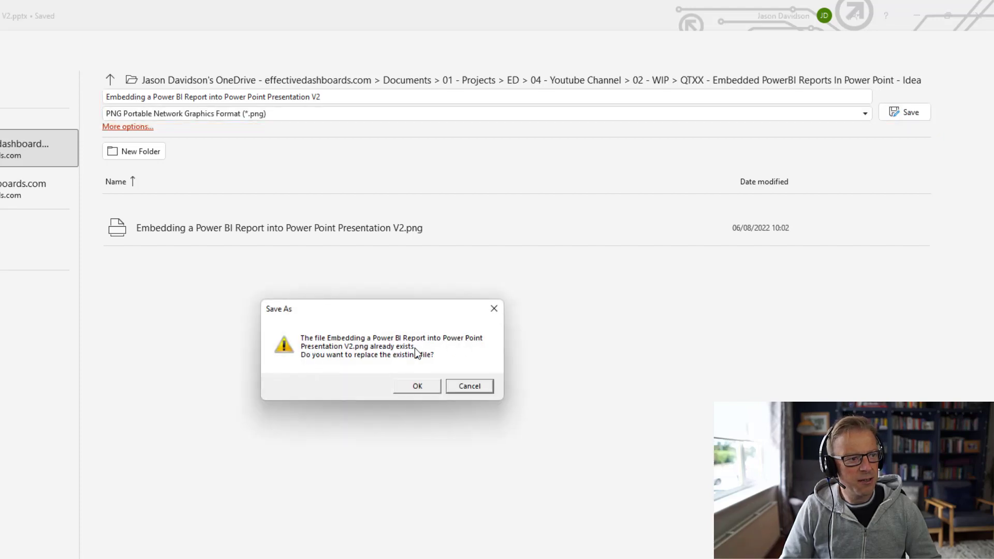
left_click(411, 385)
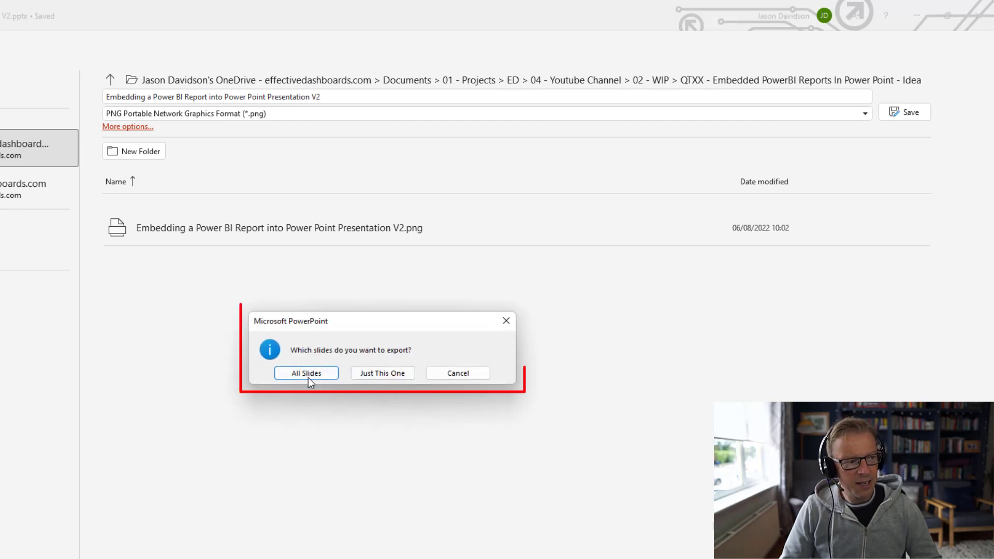
left_click(393, 373)
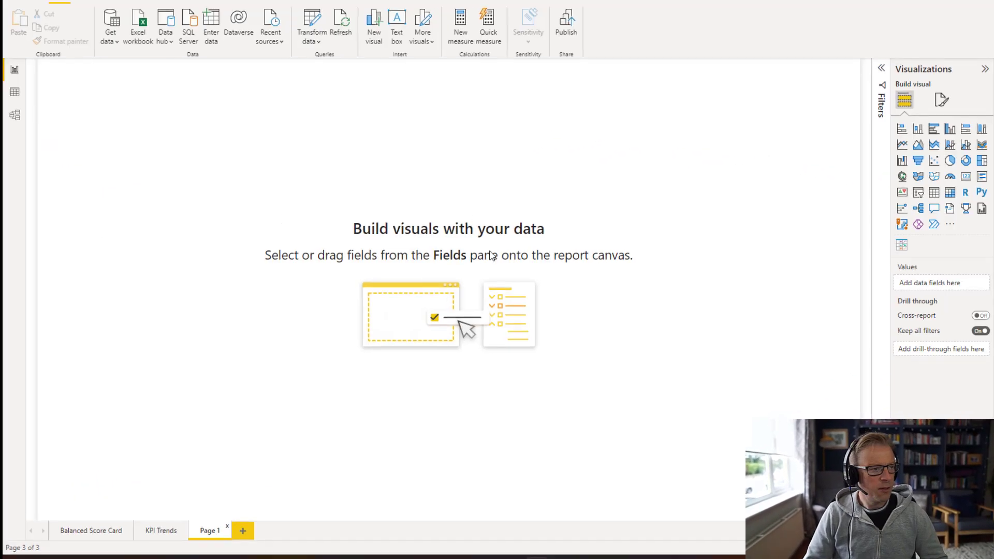
Rename Page 1 to 'Balanced Score Card PPT'
double_click(210, 533)
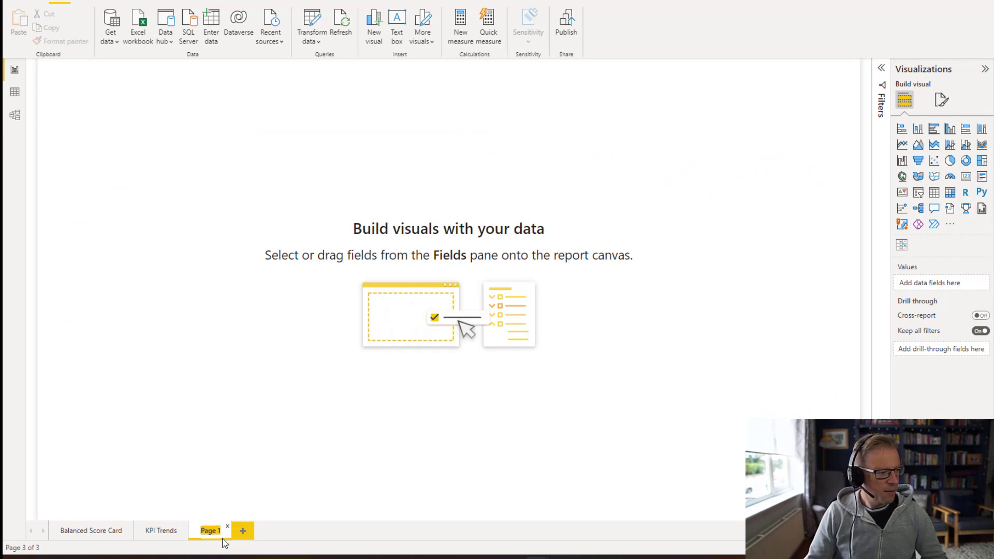
type("Balanced Score Card PPT")
key("Return")
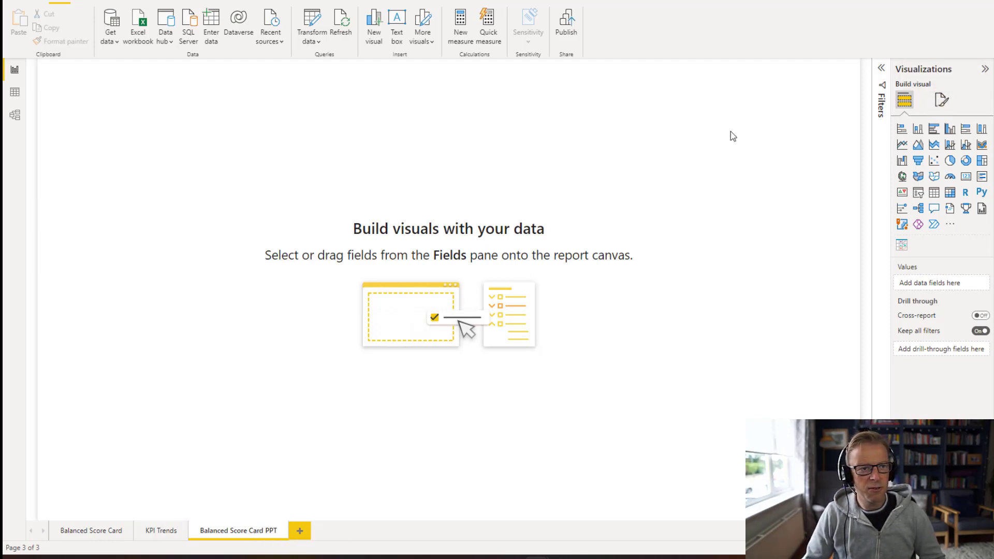
Set the page's canvas background image to the exported slide PNG
left_click(942, 100)
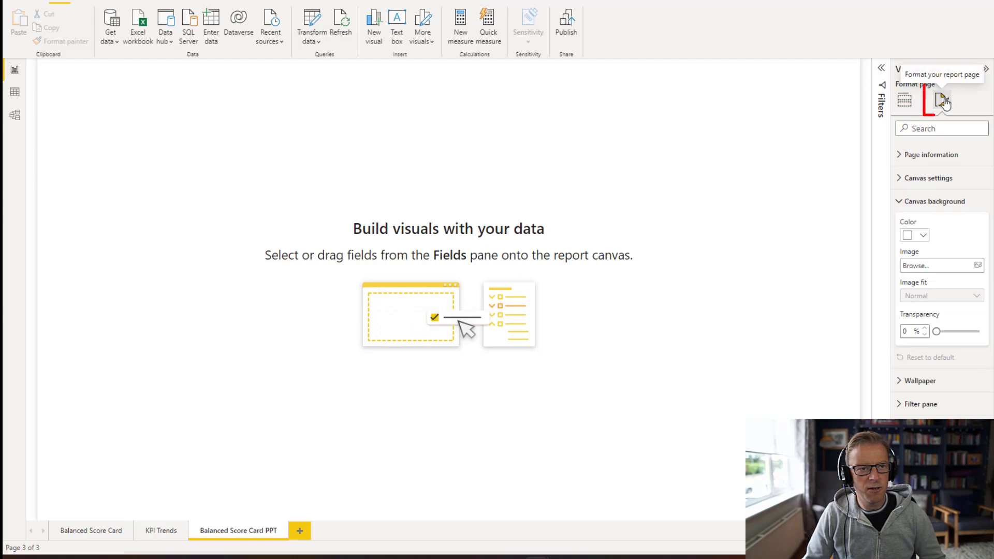
left_click(898, 203)
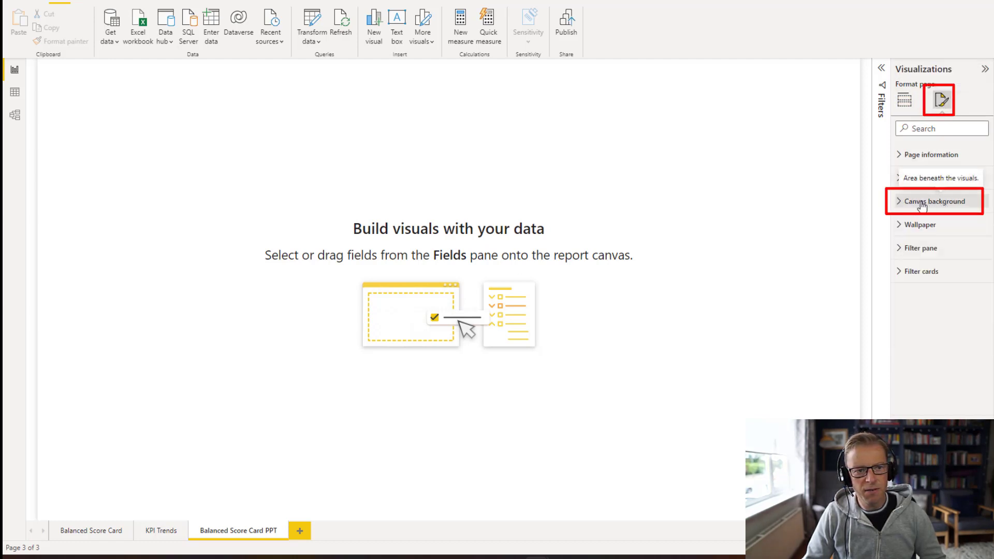
left_click(899, 203)
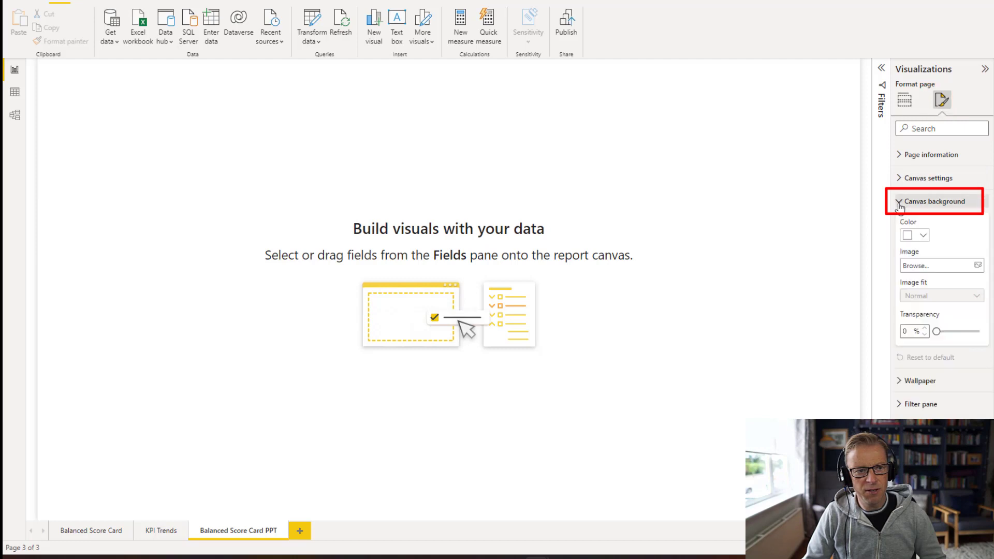
left_click(921, 267)
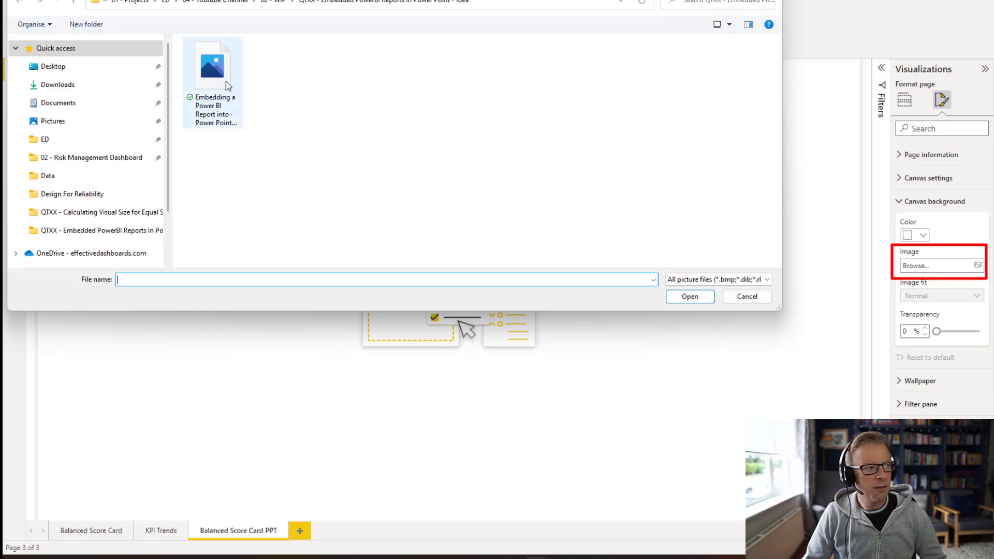
left_click(224, 81)
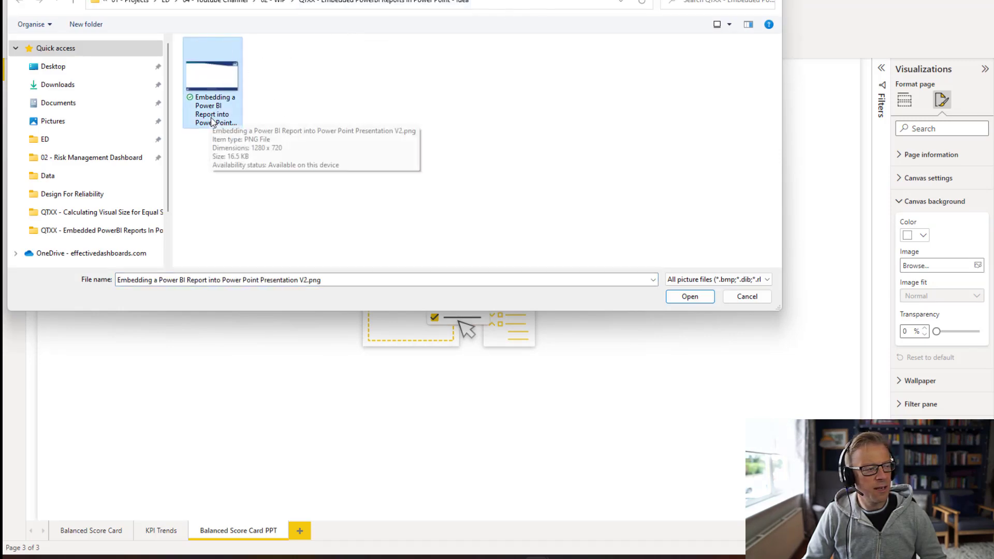
double_click(217, 84)
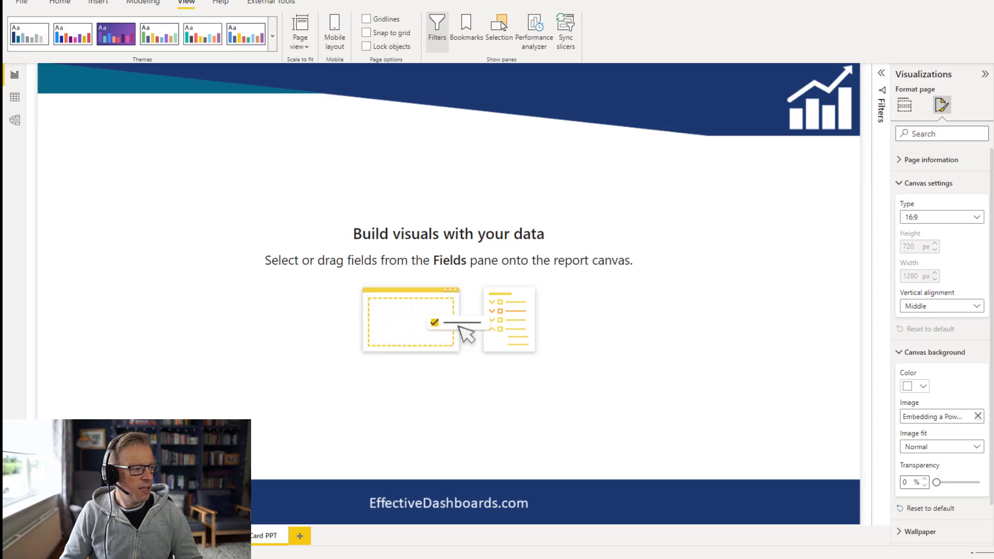
Copy the scorecard table from Balanced Score Card and paste it onto Balanced Score Card PPT
left_click(91, 536)
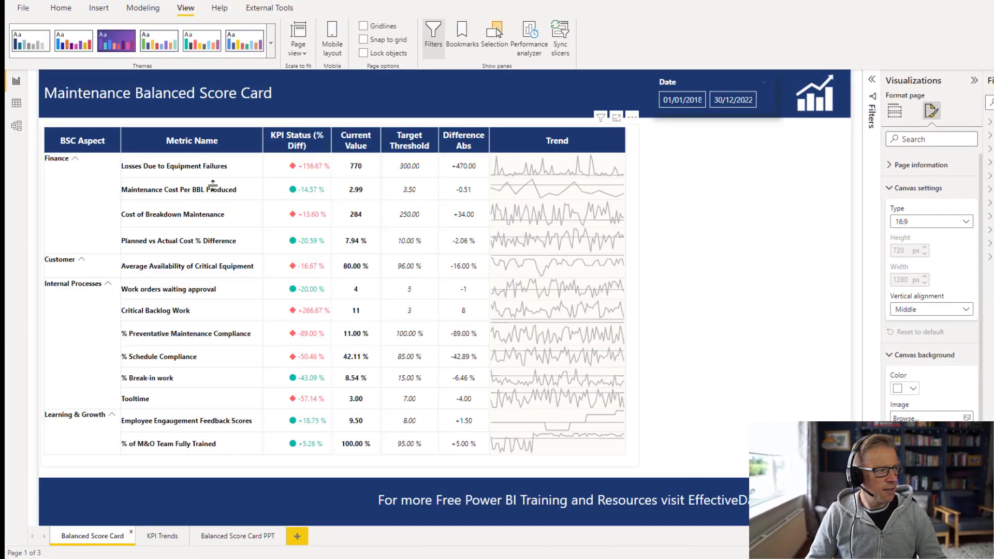
left_click(284, 183)
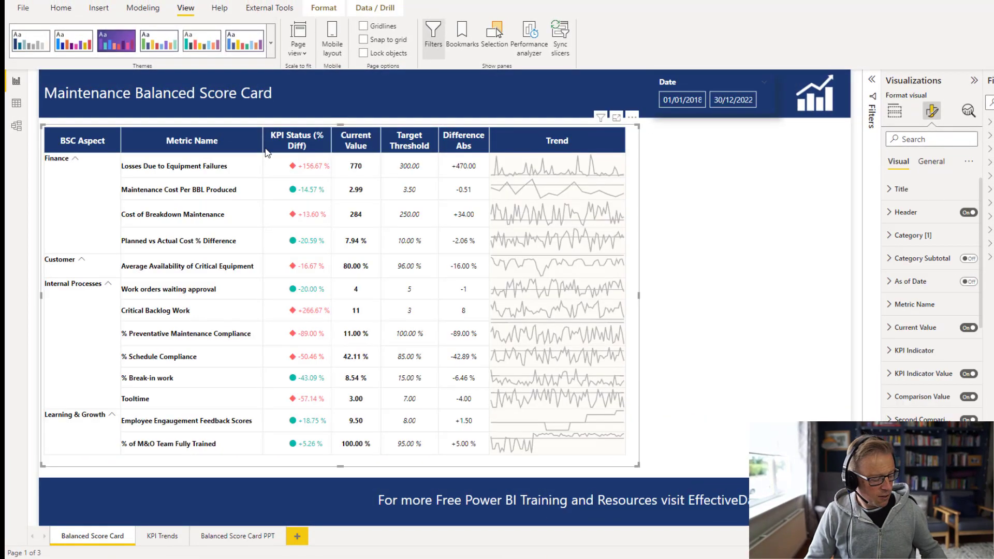
left_click(251, 537)
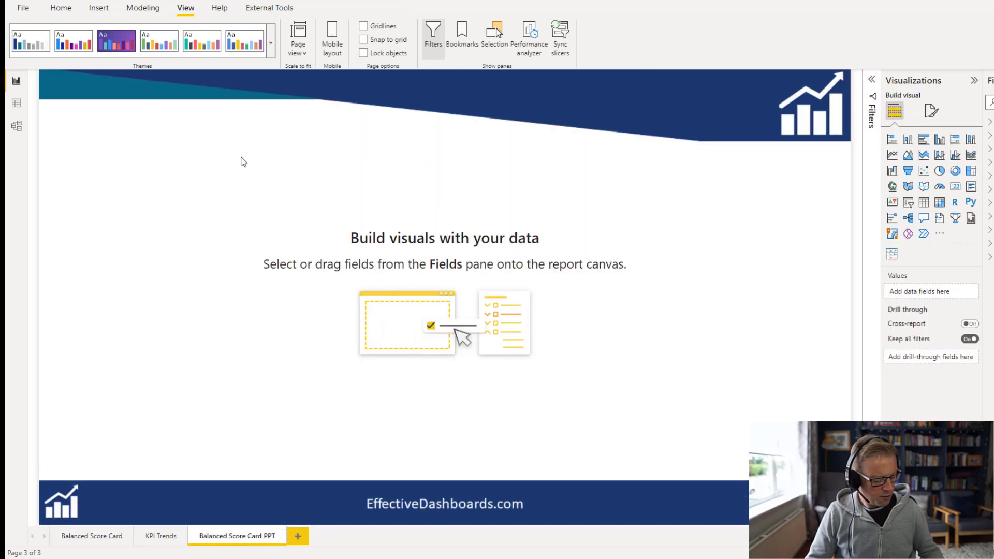
key("ctrl+v")
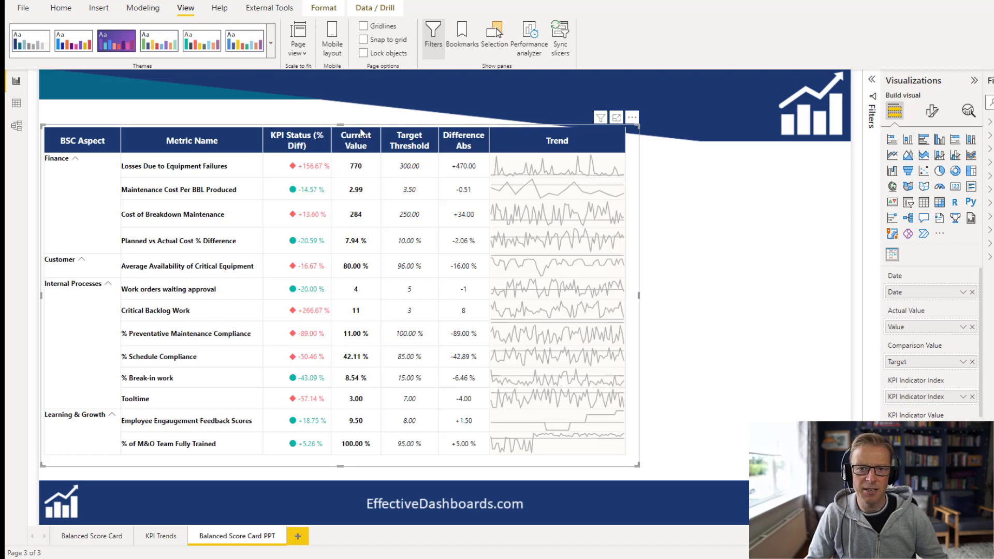
Reposition and resize the pasted table to fit below the header banner
left_click_drag(342, 124, 345, 145)
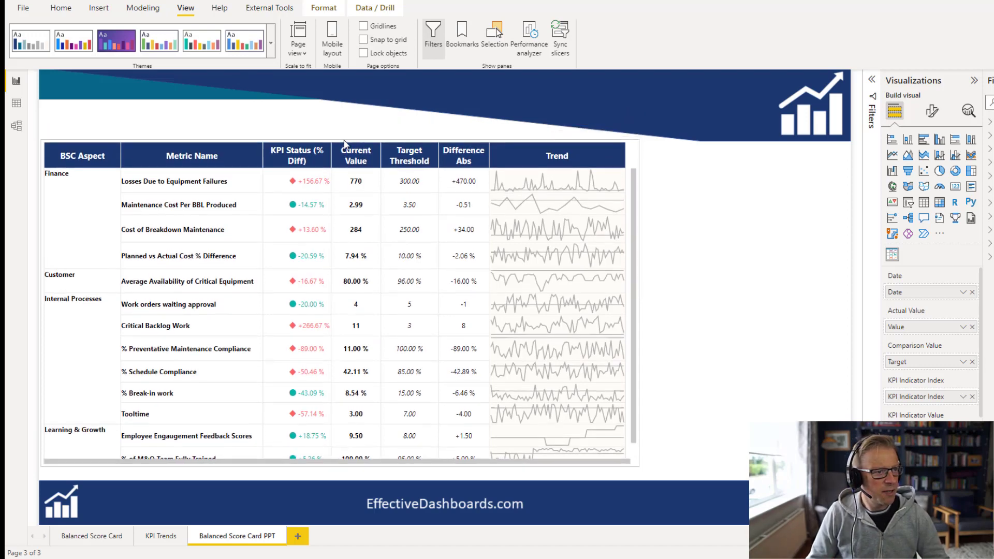
left_click_drag(336, 464, 339, 481)
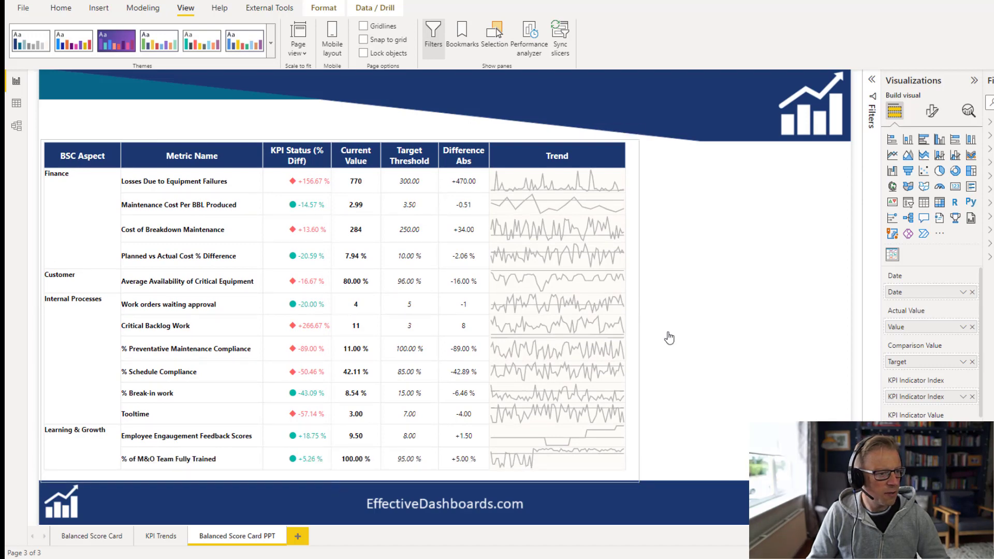
mouse_move(639, 312)
left_mouse_down()
mouse_move(664, 313)
mouse_move(638, 307)
left_mouse_up()
left_click(723, 291)
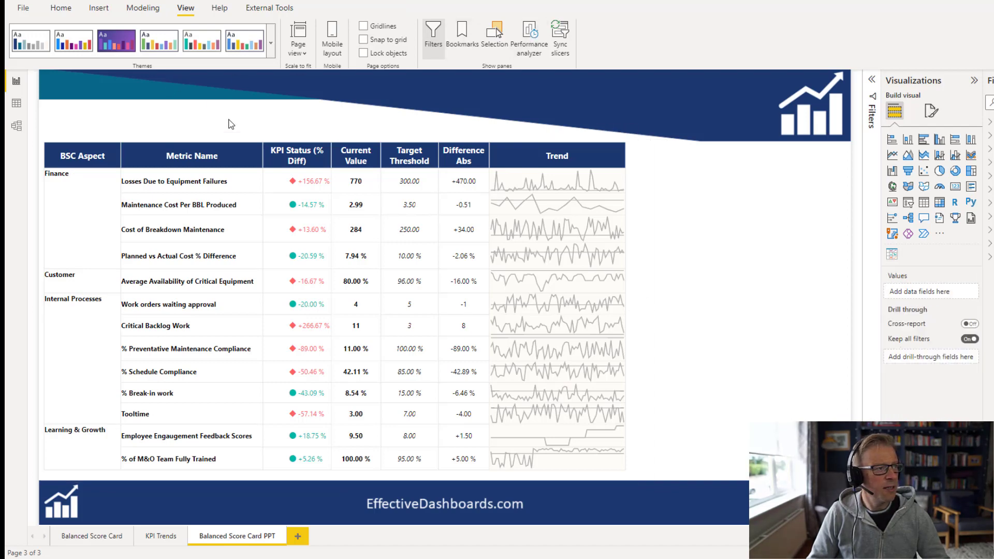
Add a 'Balanced Score Card Overview' text box title in Calibri, size 18, above the table
left_click(98, 7)
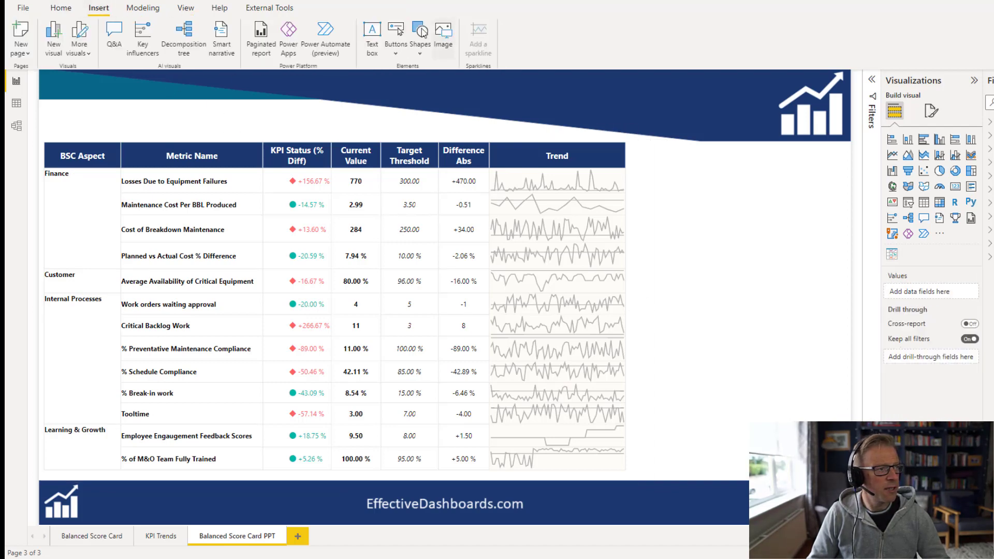
left_click(372, 32)
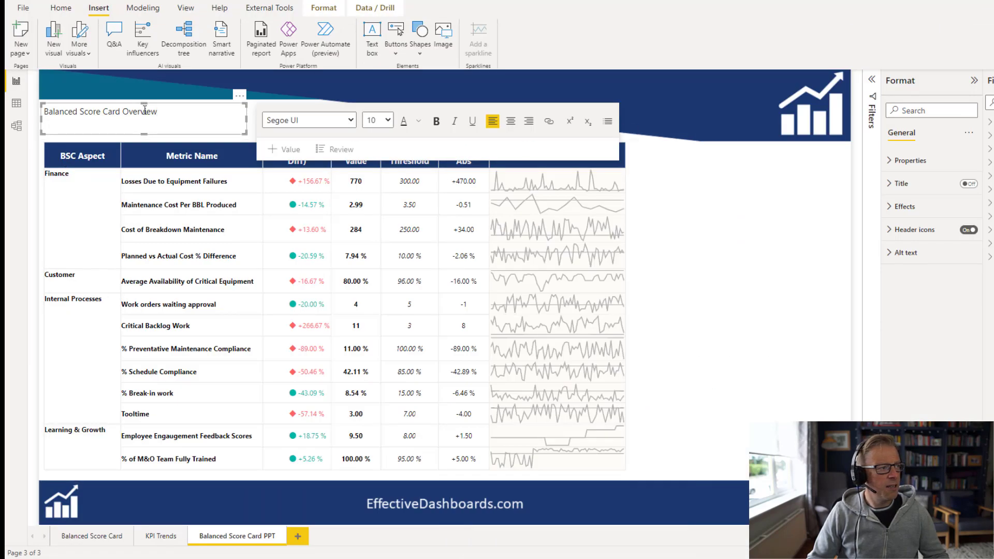
left_click(350, 120)
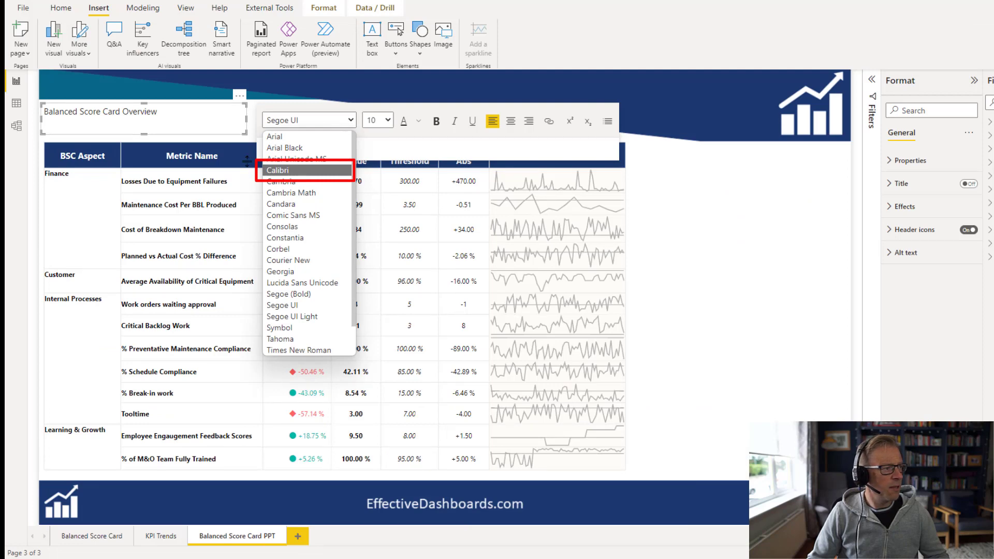
left_click(178, 113)
key("ctrl+a")
left_click(387, 120)
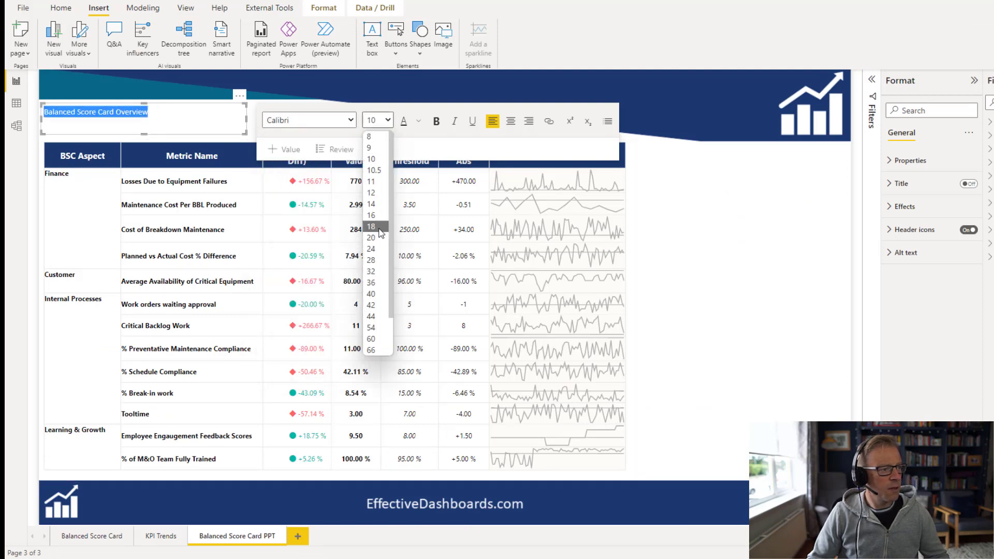
left_click(371, 227)
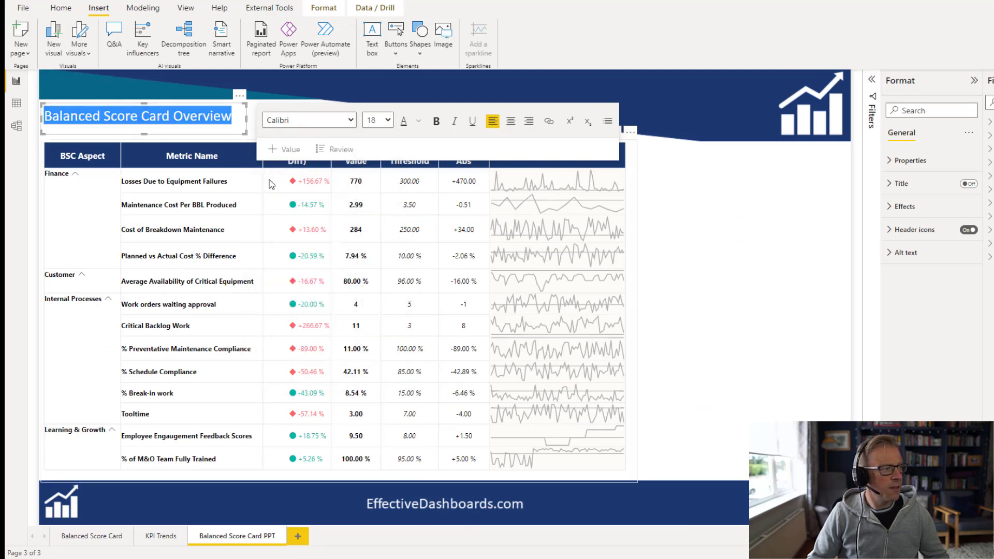
left_click(250, 117)
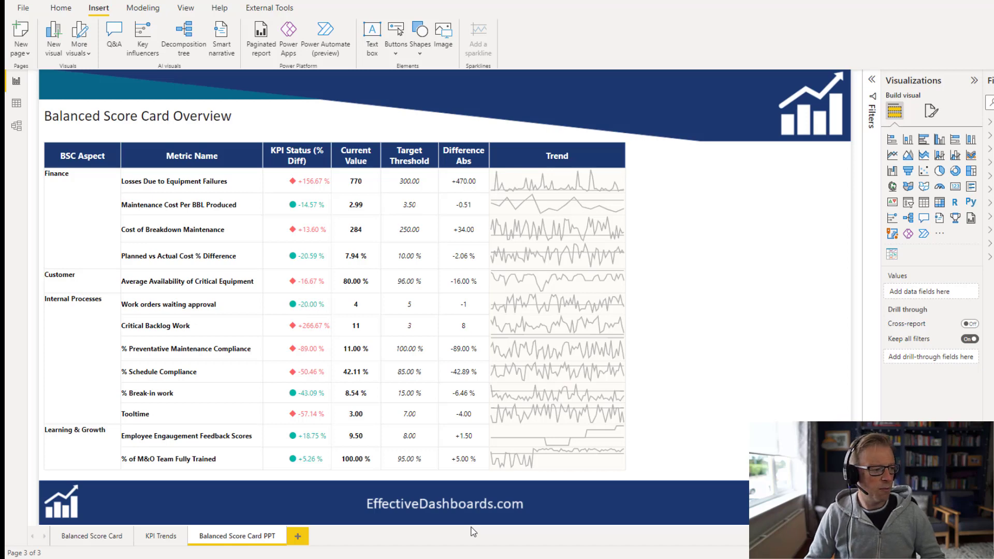
left_click(83, 536)
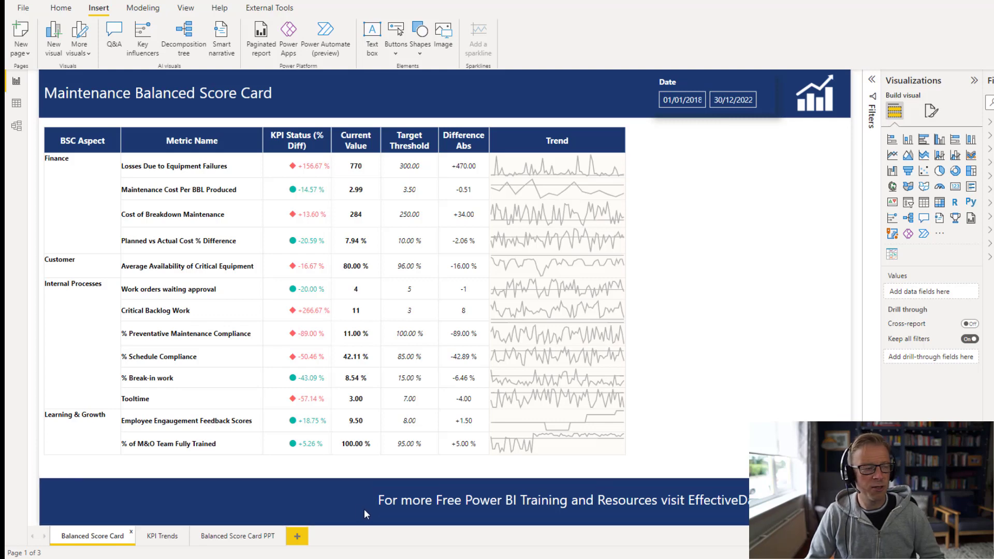
left_click(253, 540)
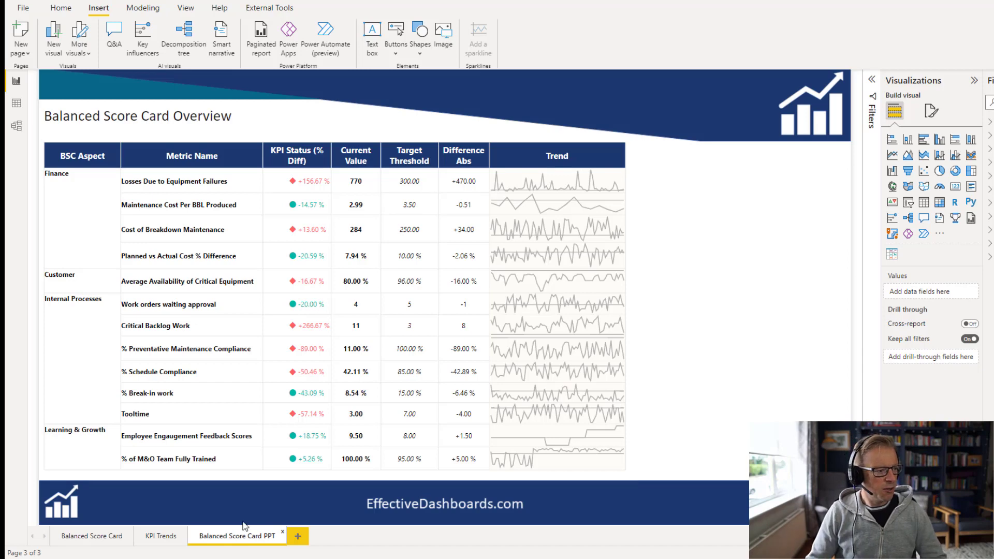
Add a new report page and rename it 'Info Page'
right_click(248, 539)
left_click(298, 537)
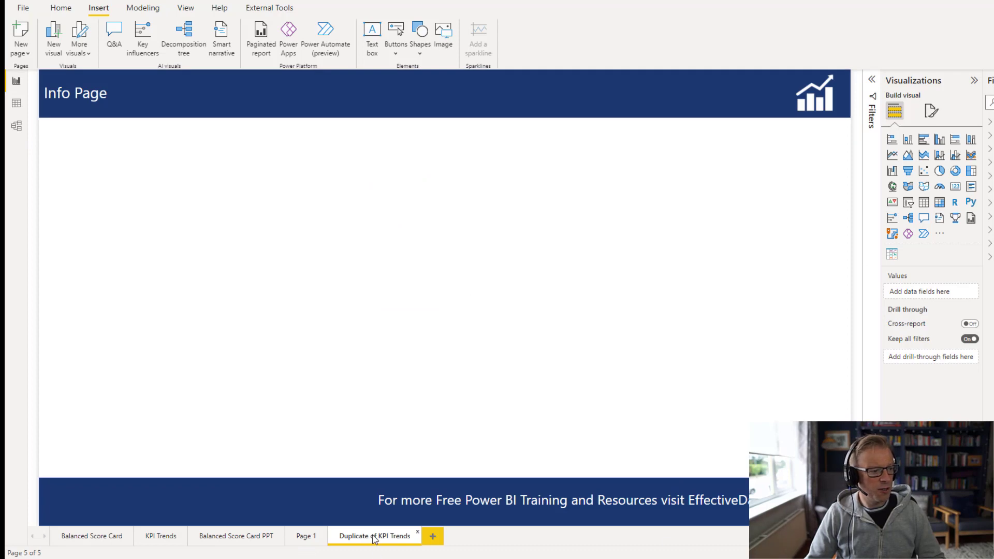
double_click(389, 535)
left_click(411, 535)
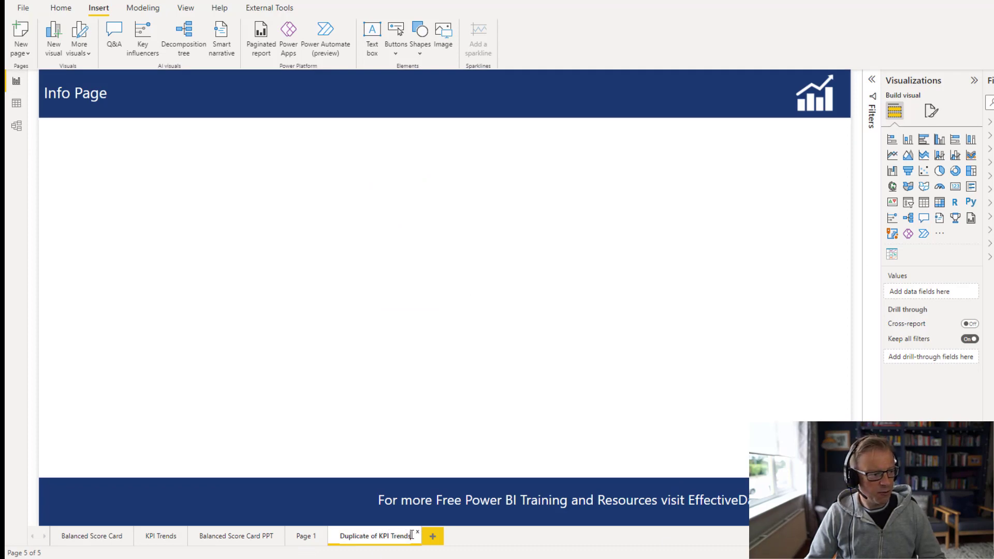
left_click_drag(375, 536, 339, 535)
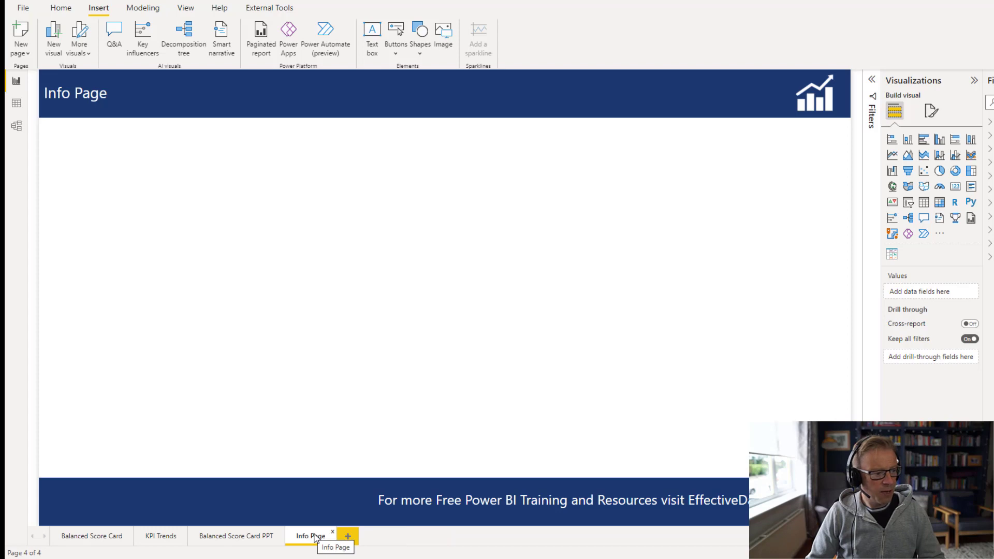
Hide Info Page and the Balanced Score Card PPT page, then open Info Page
right_click(316, 538)
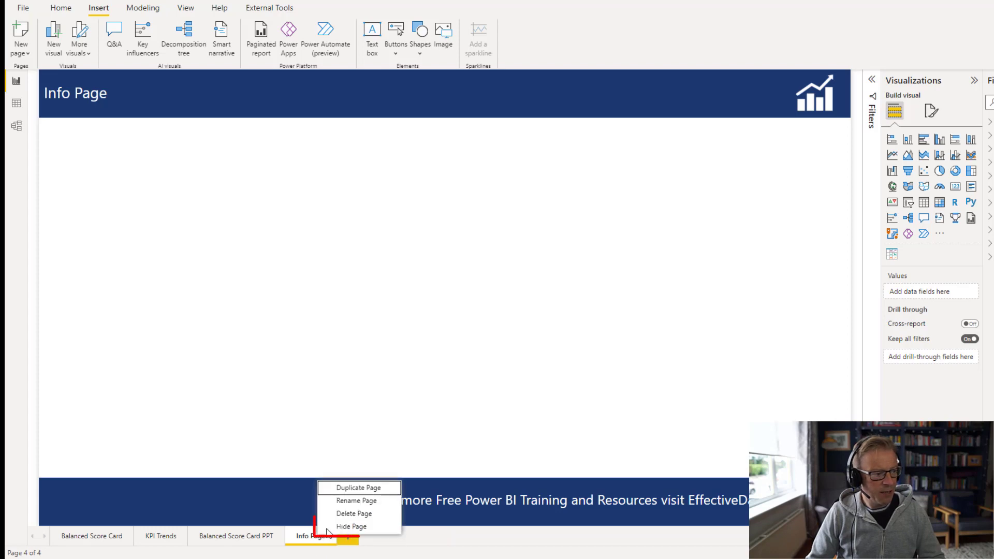
left_click(357, 527)
left_click(254, 535)
right_click(252, 536)
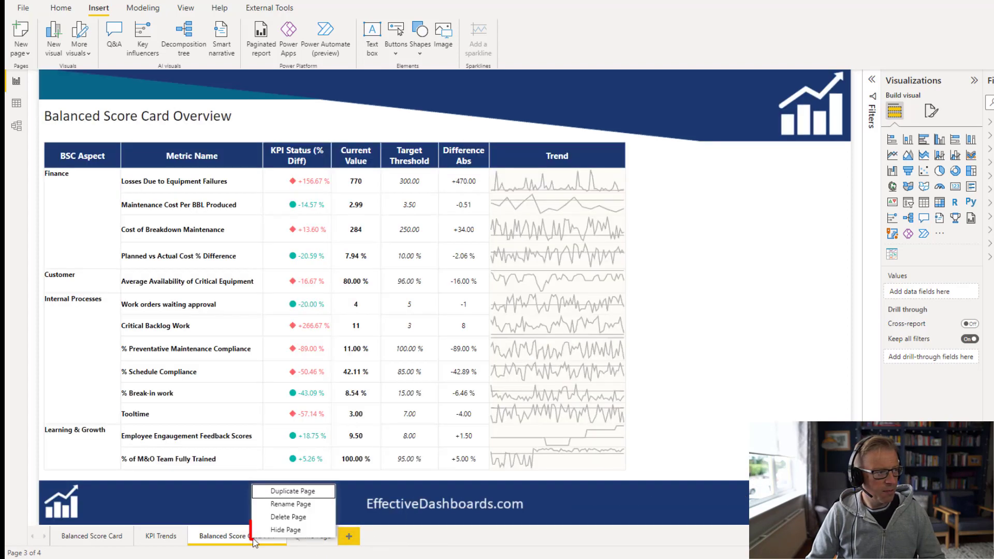
left_click(309, 529)
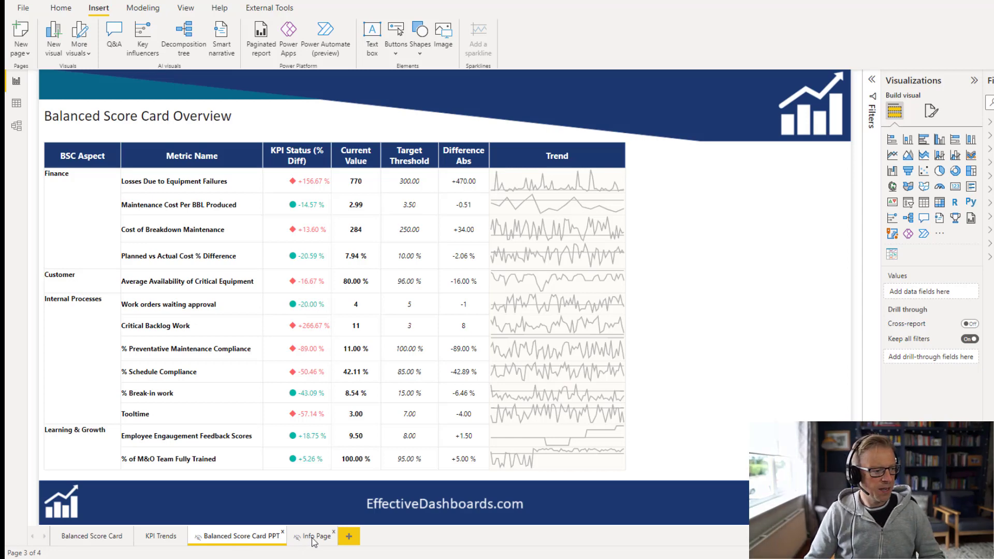
left_click(315, 539)
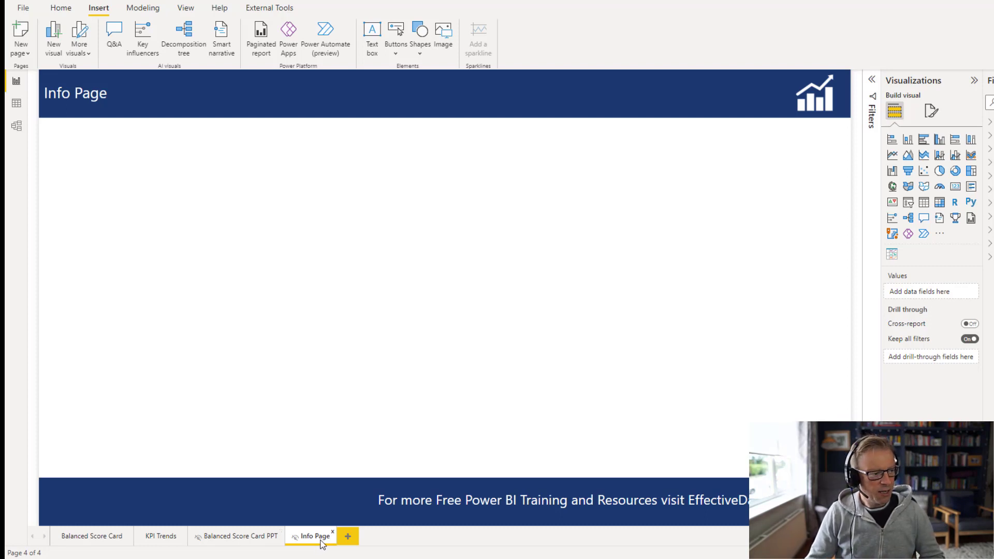
Insert a page navigator and move it just below the Info Page header banner
left_click(398, 55)
mouse_move(422, 240)
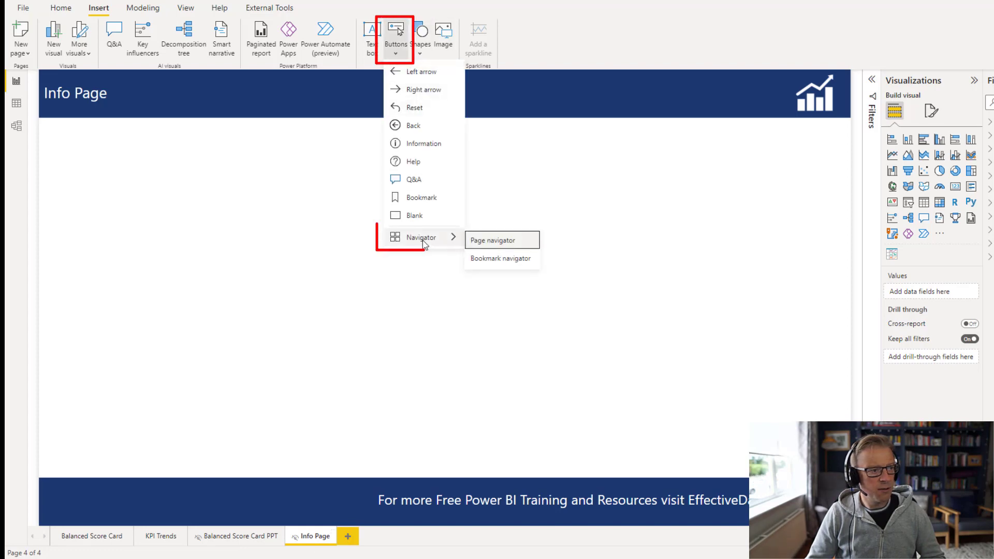
left_click(493, 244)
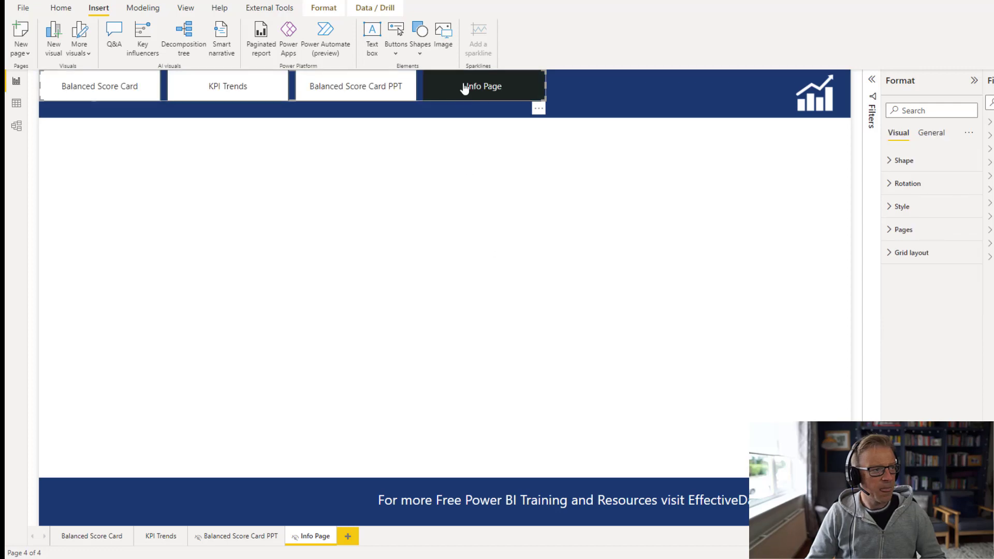
left_click_drag(534, 106, 543, 163)
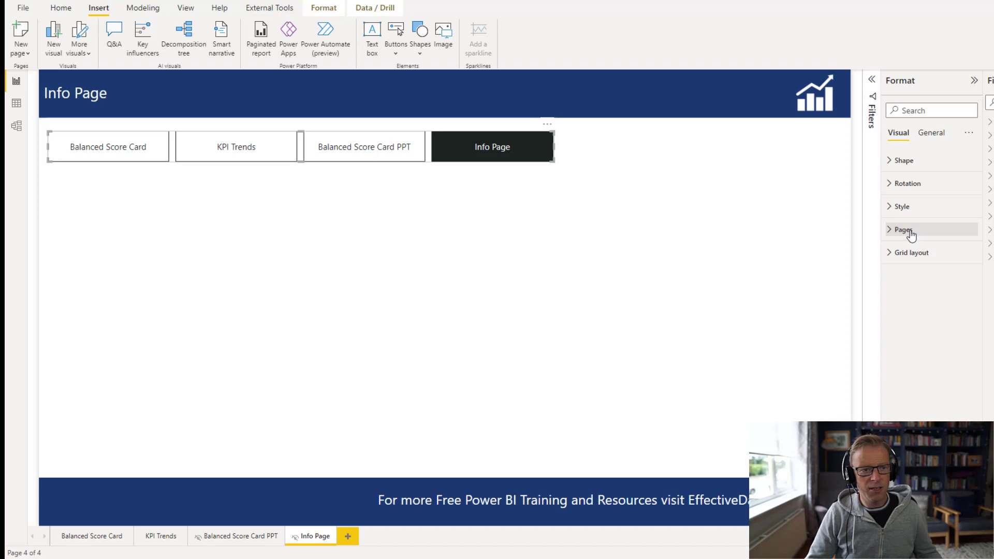
Turn on Show hidden pages so the navigator lists all four pages
left_click(912, 255)
left_click(909, 253)
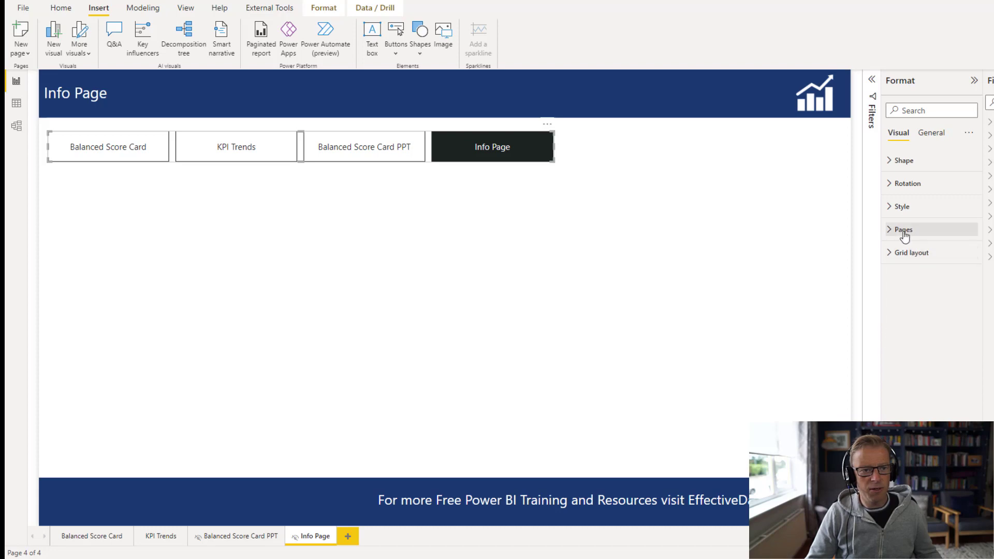
left_click(905, 238)
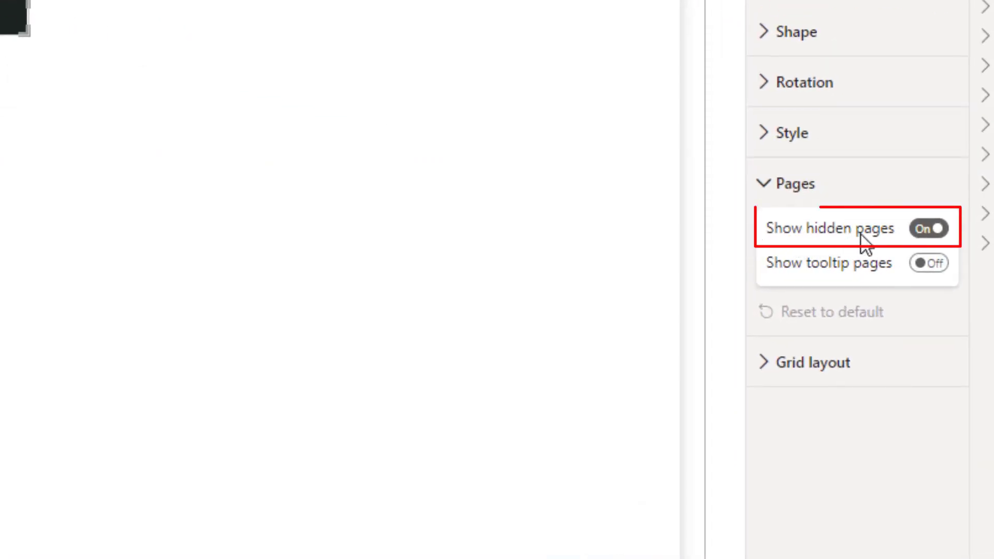
left_click(931, 238)
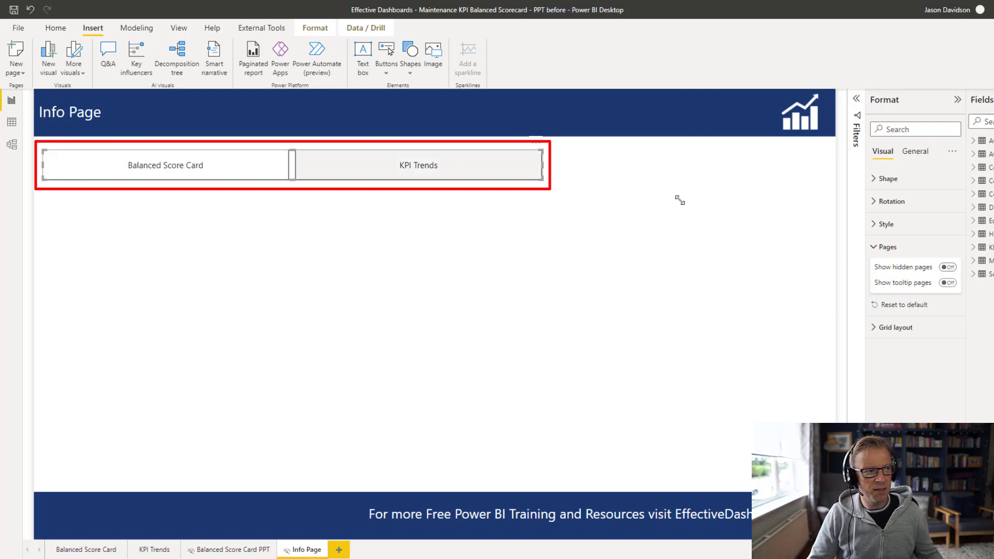
left_click(944, 269)
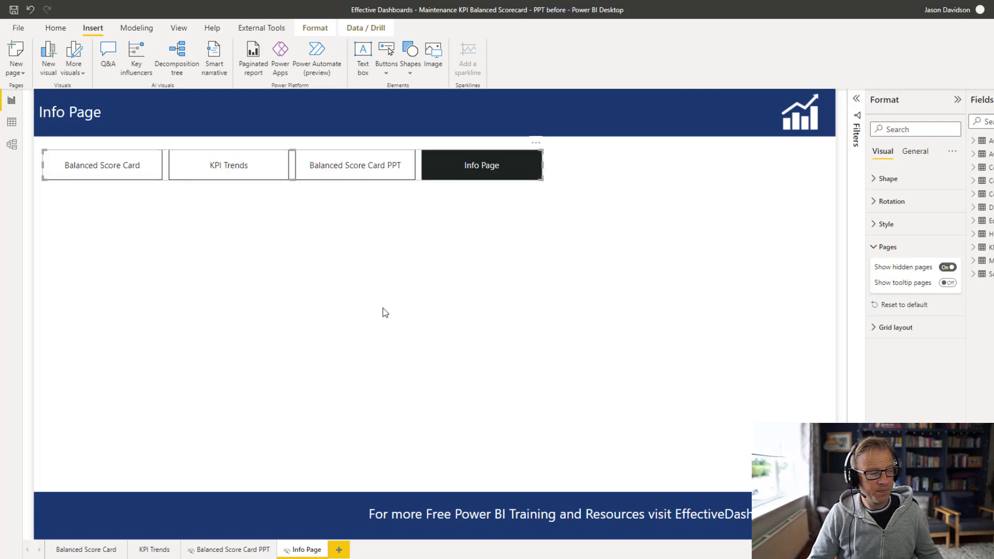
Give the Balanced Score Card header image a Page navigation action to Info Page
left_click(93, 554)
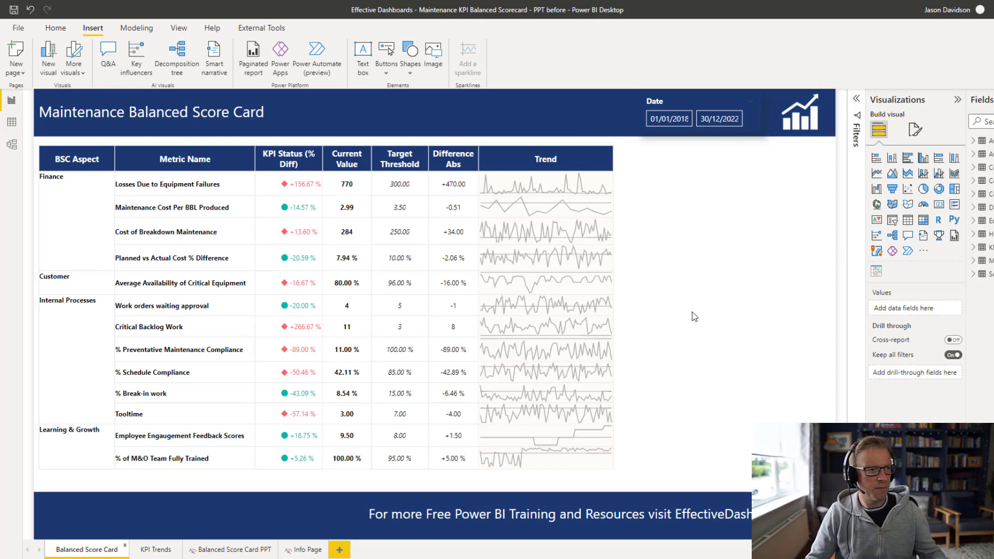
left_click(810, 121)
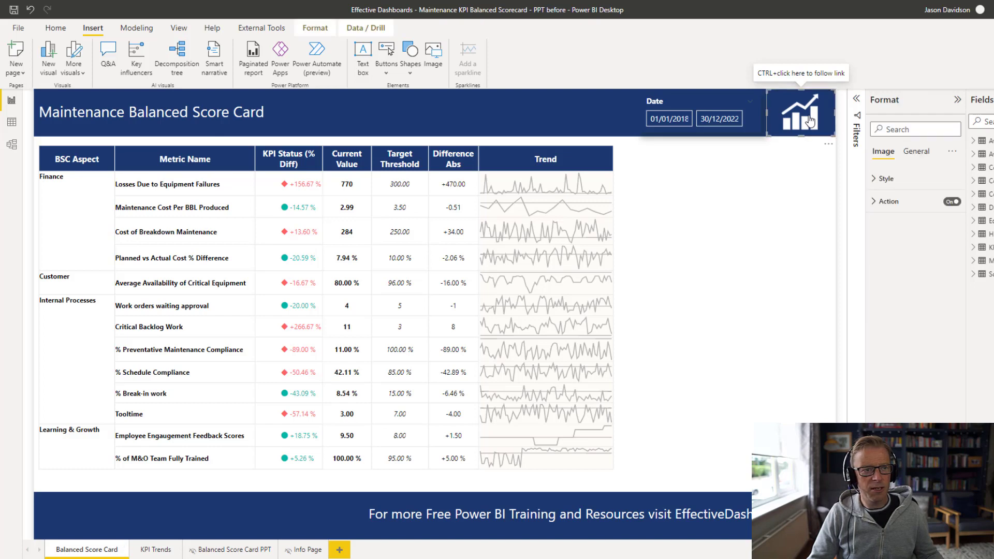
left_click(889, 201)
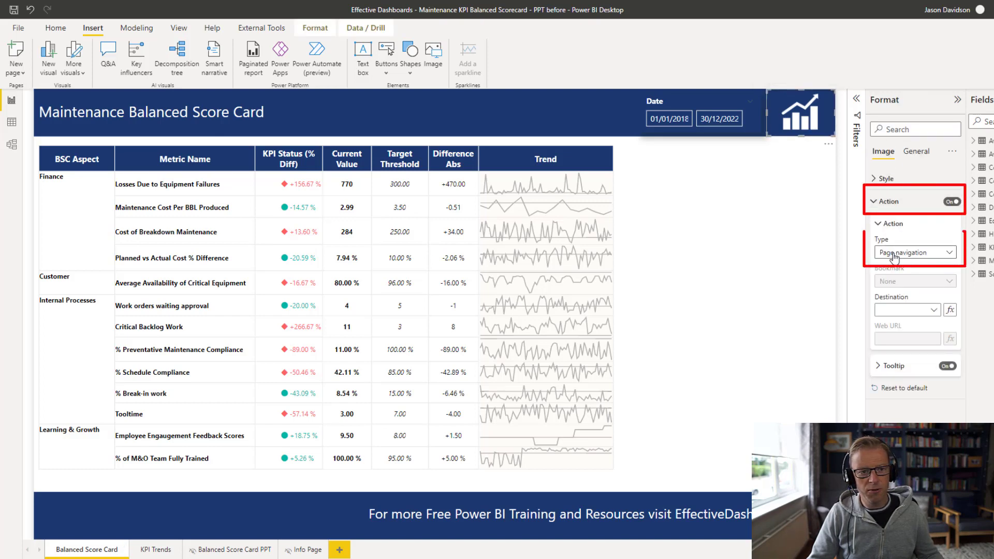
left_click(905, 312)
left_click(890, 364)
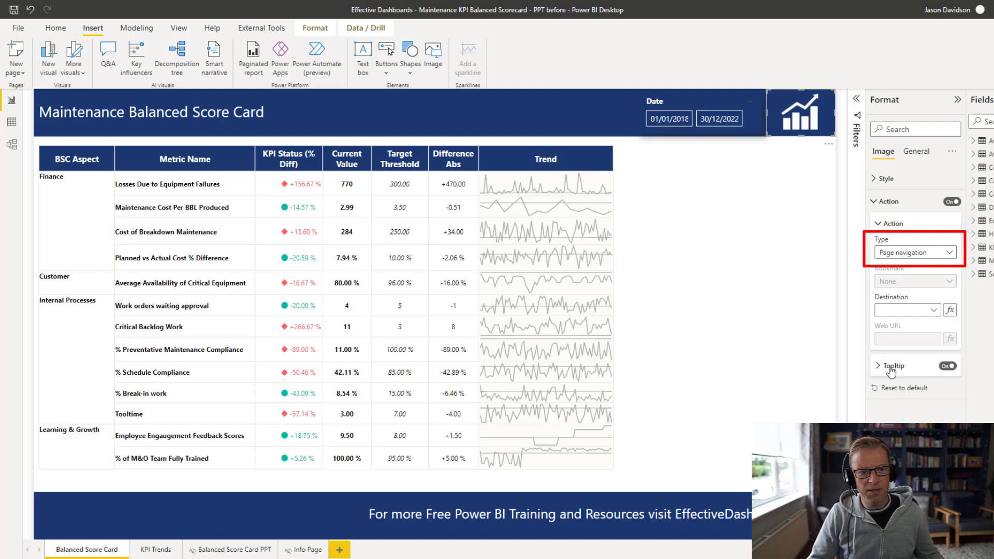
left_click(880, 202)
Test the header image link to the Info Page and check the page navigator buttons
left_click(796, 203)
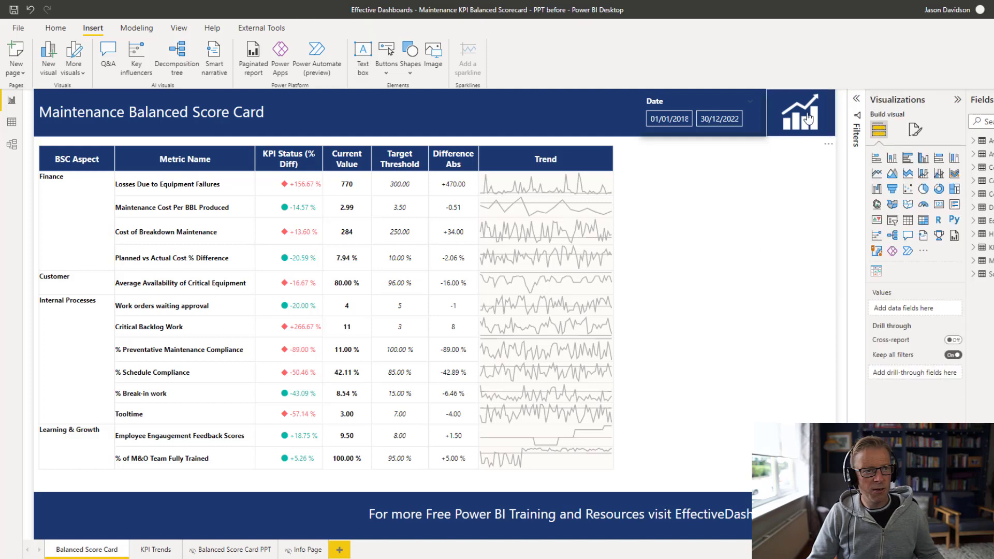
left_click(812, 159, "ctrl")
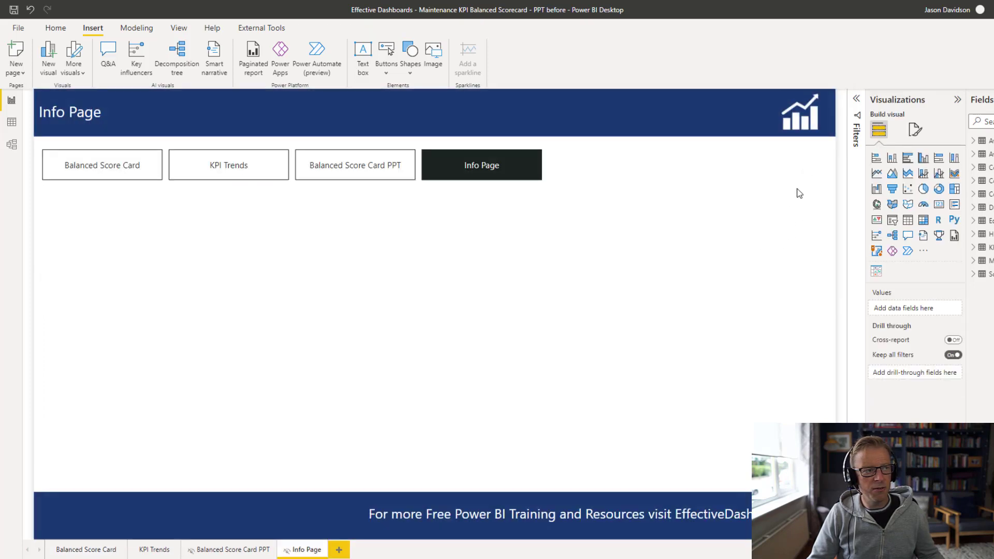
left_click(347, 176)
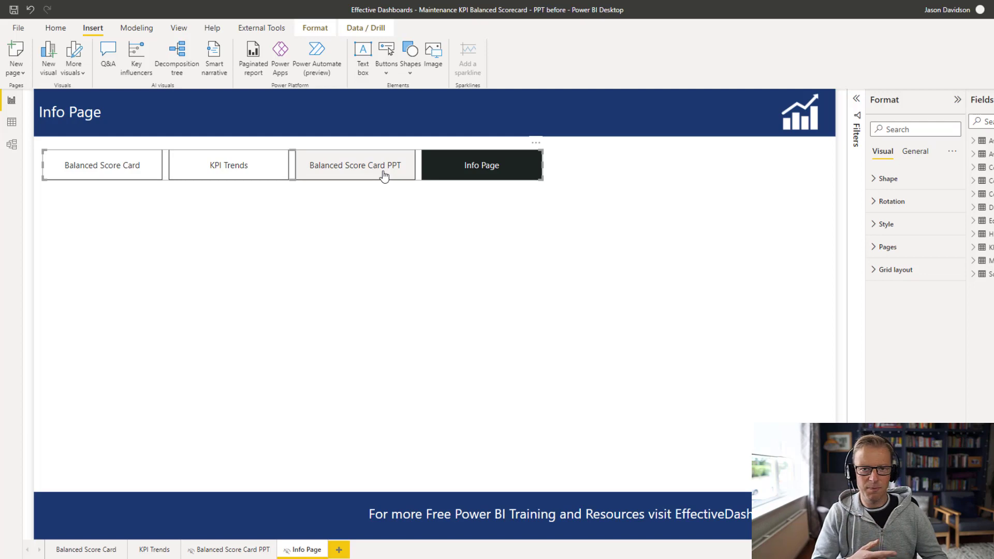
left_click(399, 291)
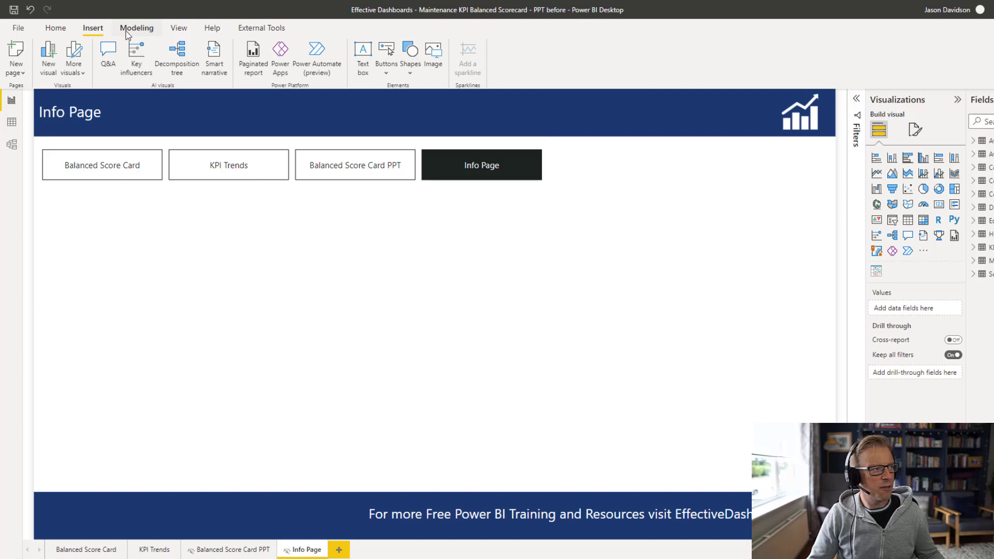
left_click(56, 28)
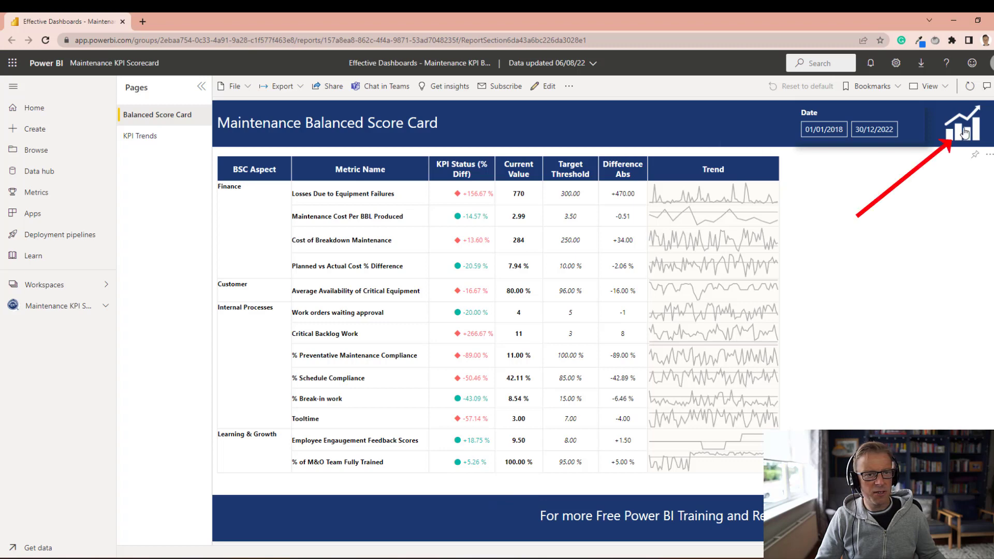
Follow the header link to the Balanced Score Card PPT page and select its web address
left_click(966, 132)
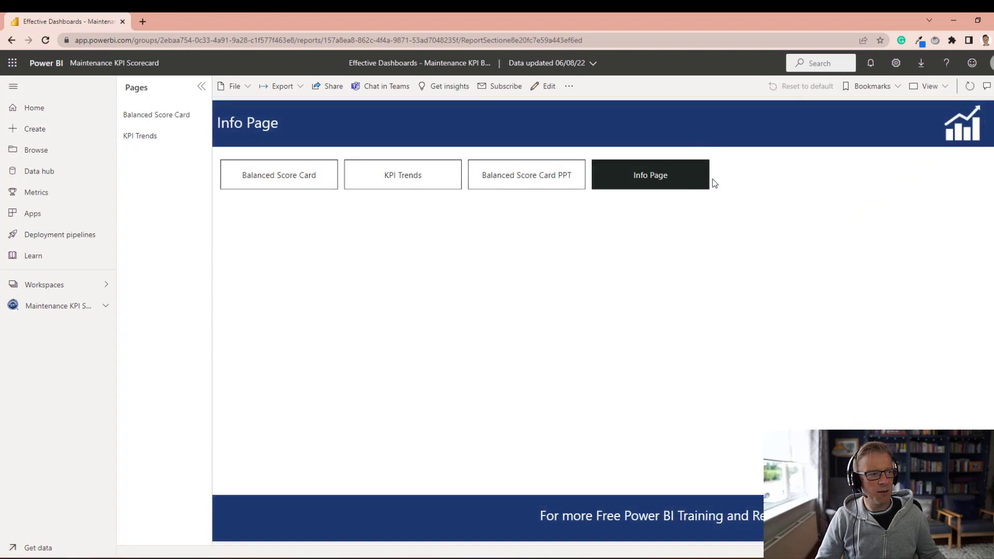
left_click(515, 183)
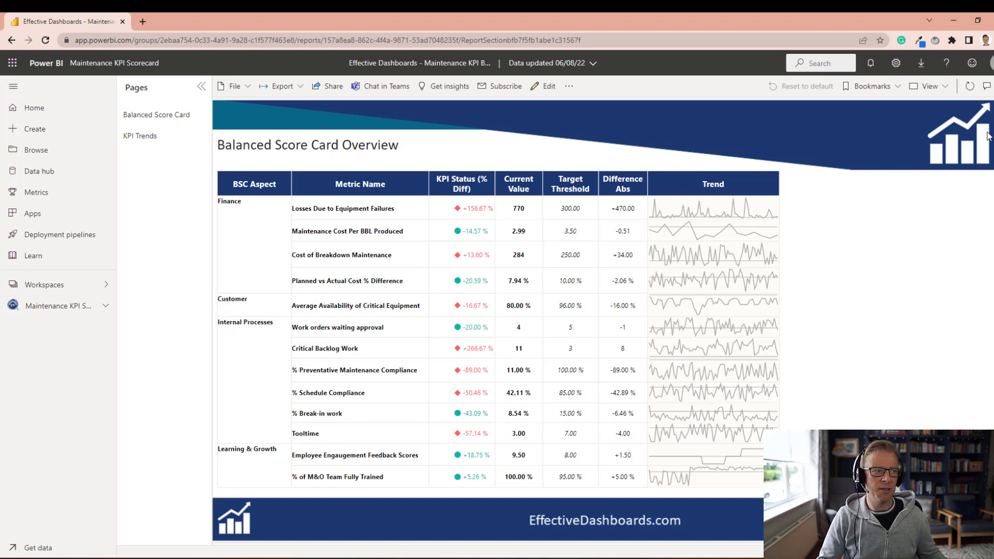
left_click(589, 40)
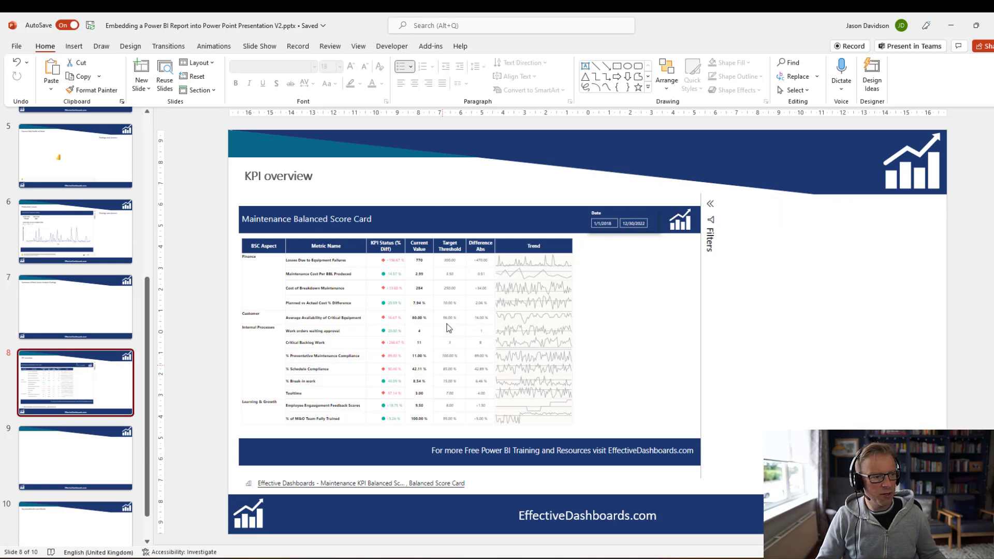
Insert a Power BI report on blank slide 9 from the pasted report URL
left_click(70, 455)
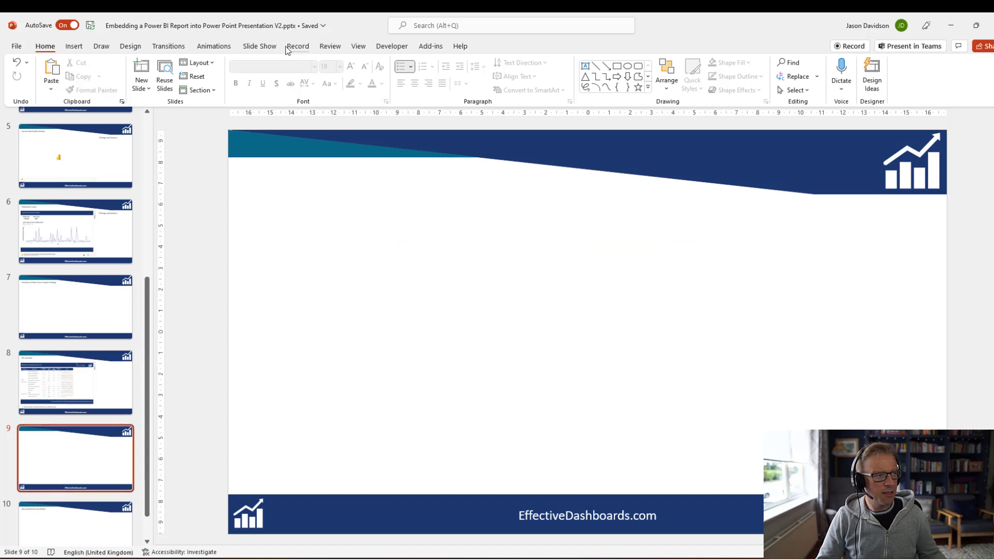
left_click(83, 48)
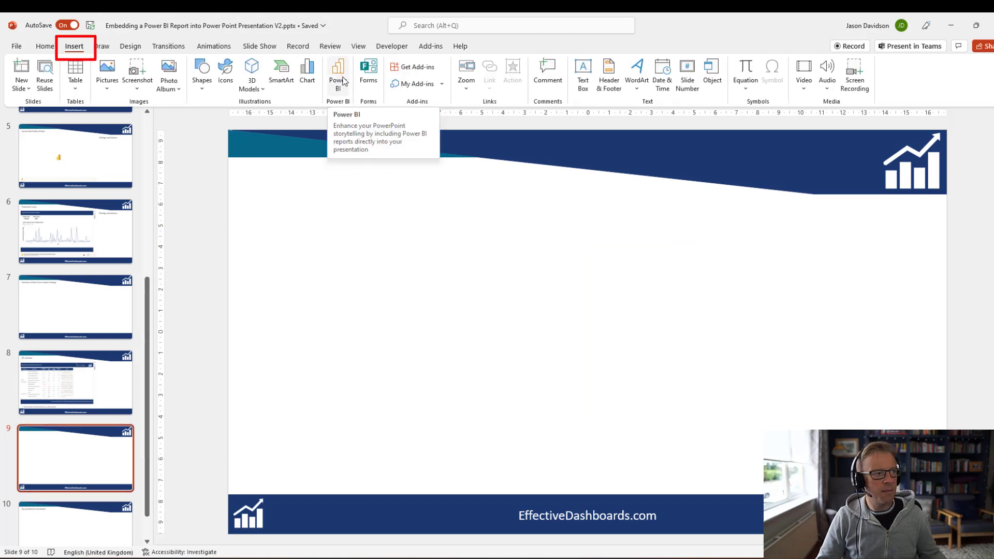
left_click(337, 77)
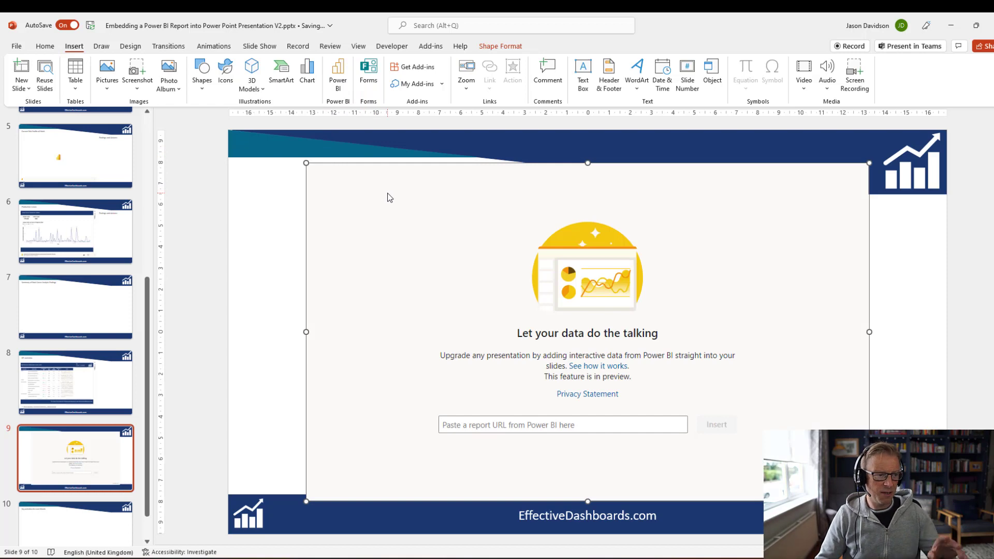
left_click(505, 426)
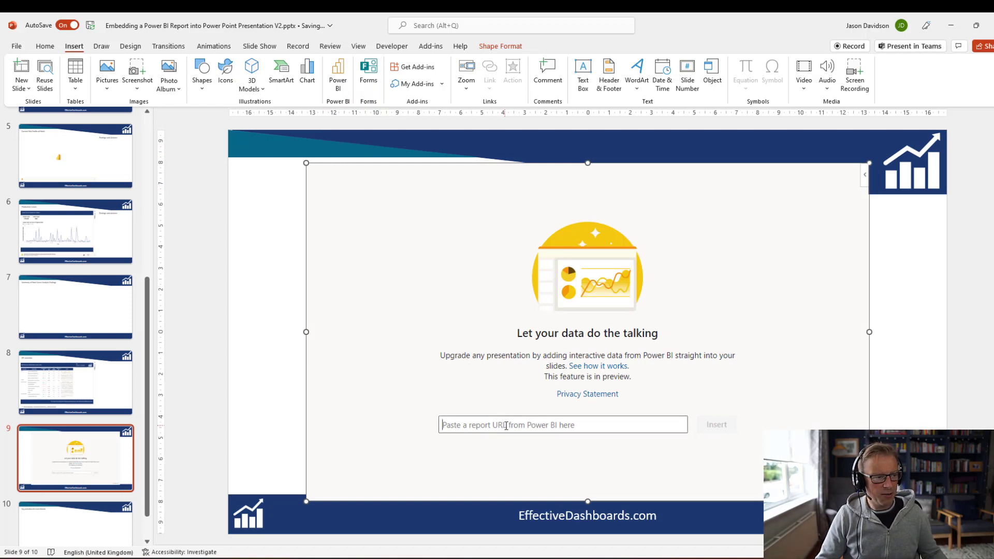
key("ctrl+v")
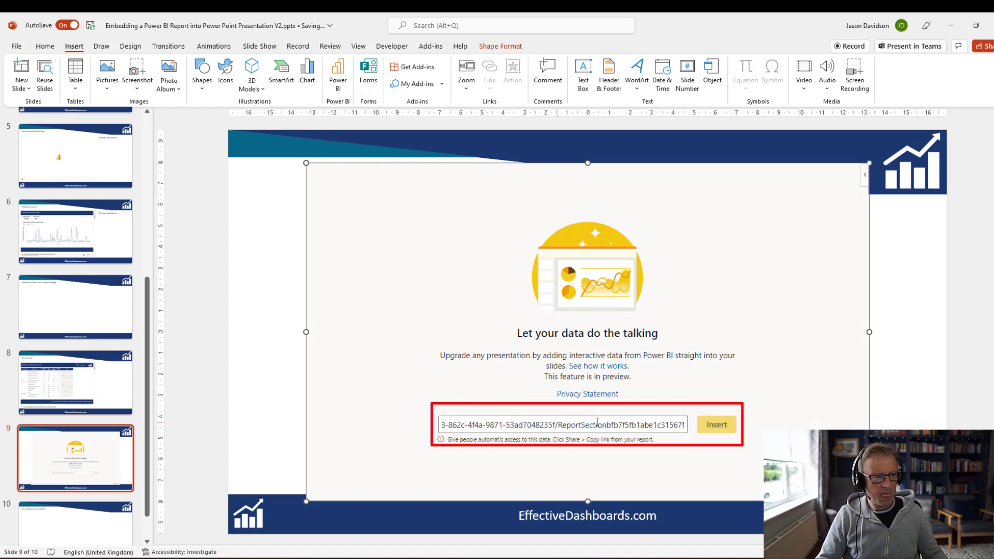
left_click(723, 425)
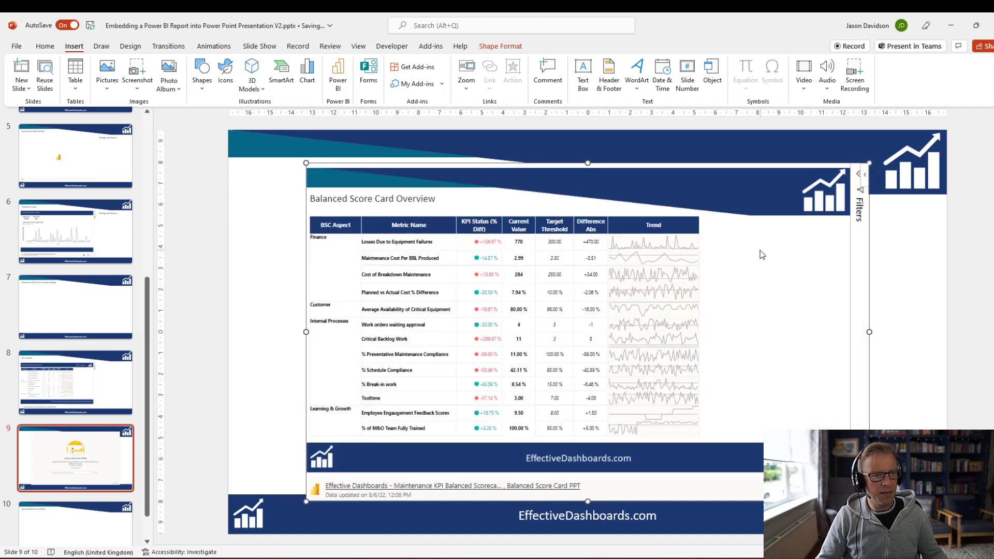
Drag the report's corners and right edge to enlarge it across the slide
left_click_drag(501, 170, 448, 142)
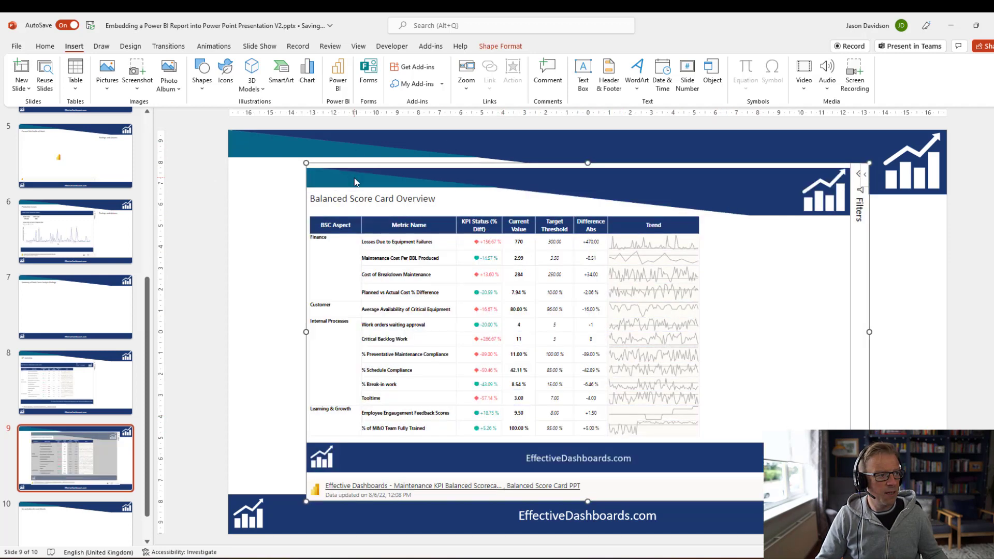
left_click_drag(306, 162, 228, 132)
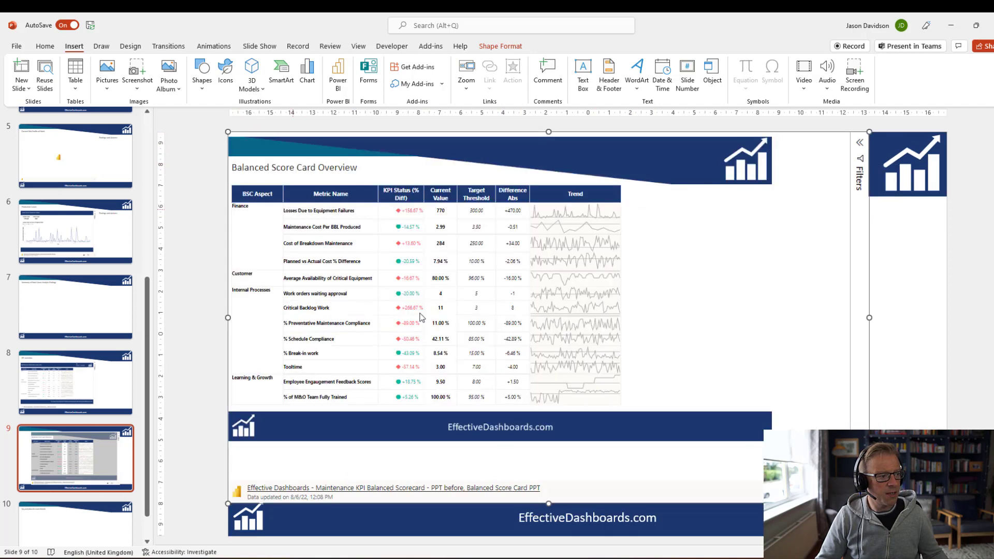
left_click_drag(869, 318, 948, 317)
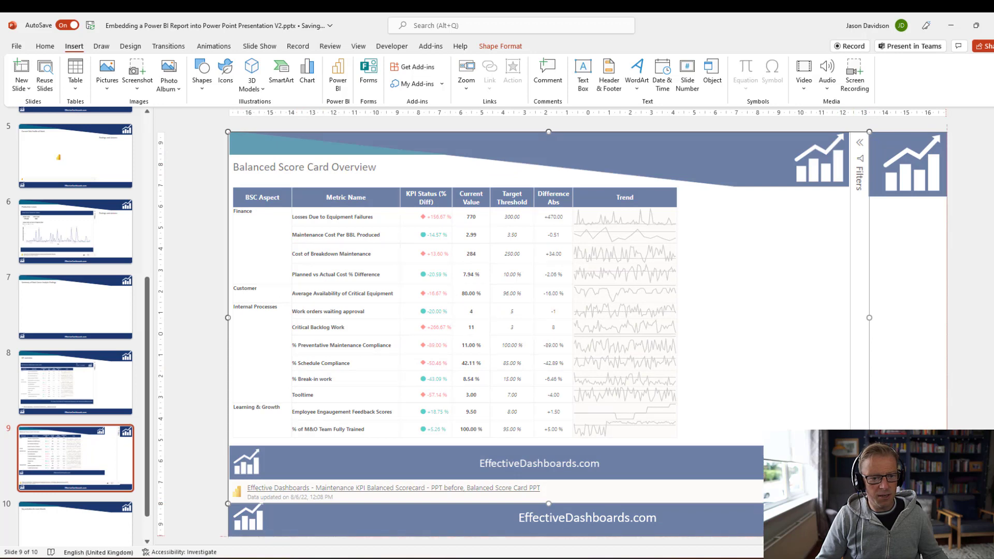
Hide the embedded report's filters pane with the Filter option in its footer data options
left_click(204, 152)
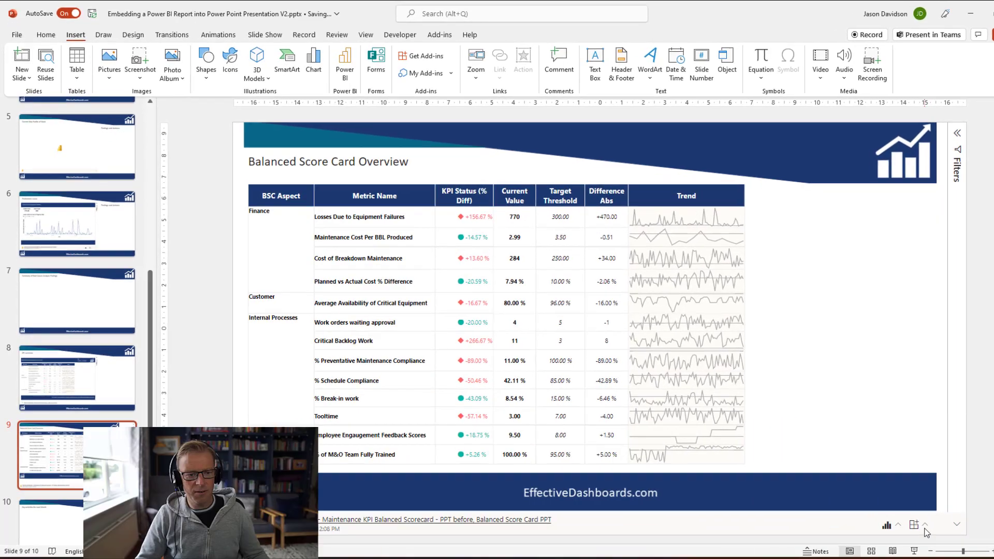
left_click(906, 530)
left_click(928, 527)
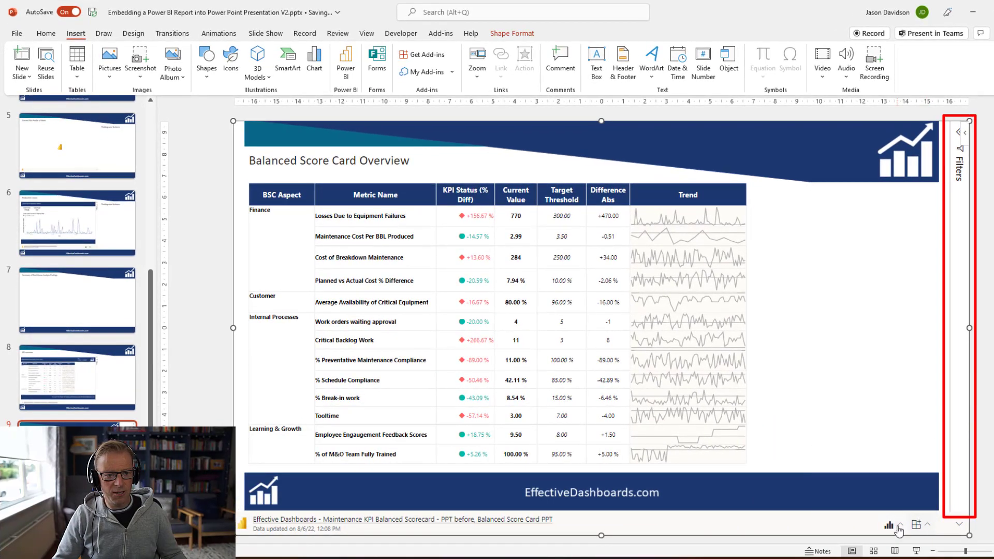
left_click(901, 527)
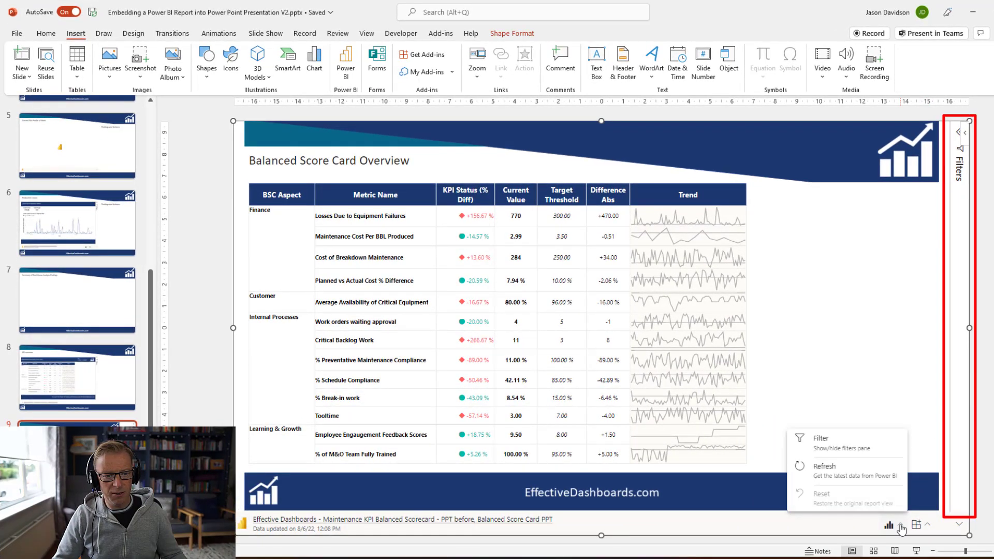
left_click(840, 455)
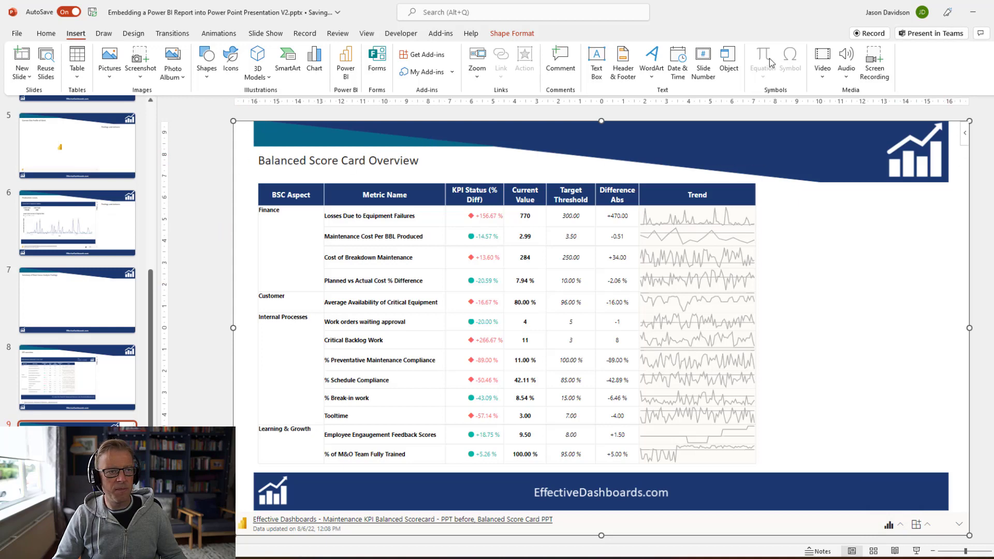
Raise the embedded report's Shape Format height to 19.5 cm, keeping 33.87 cm width
left_click(503, 34)
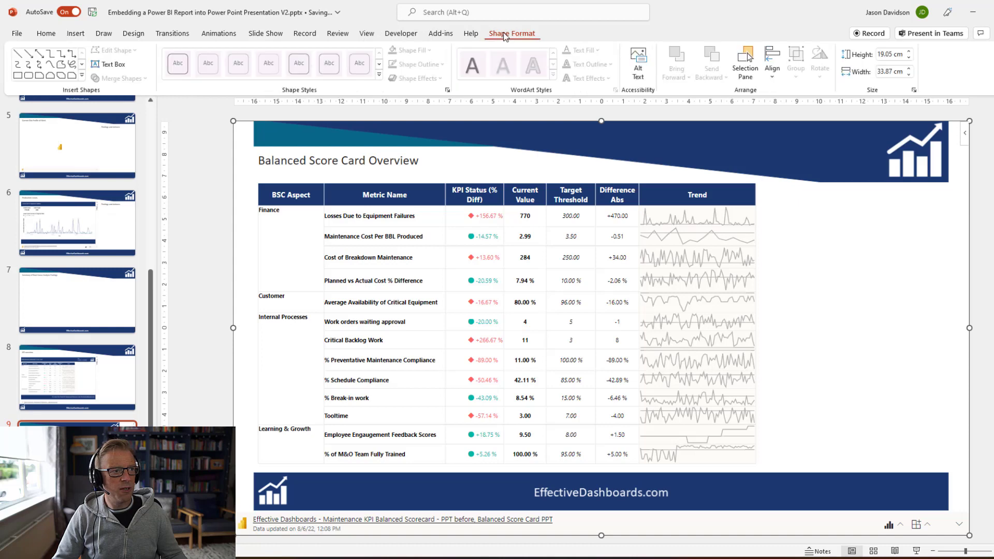
left_click(909, 52)
left_click(909, 51)
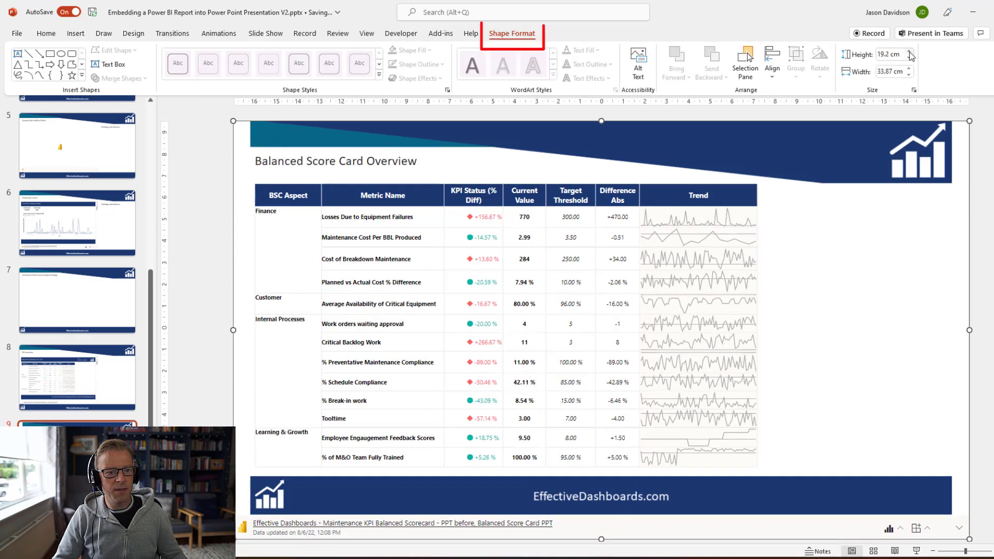
left_click(909, 52)
left_click(909, 52)
left_click(909, 52)
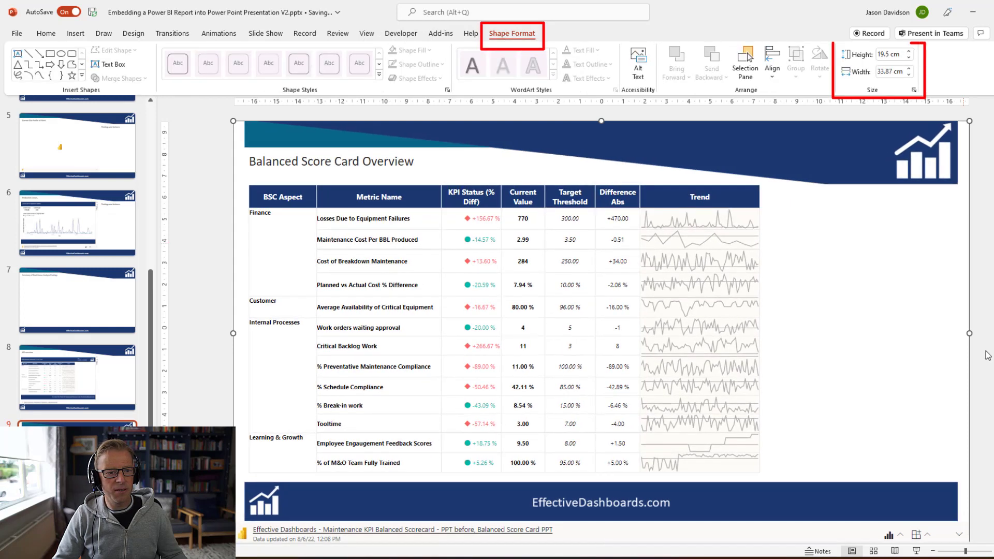
left_click(959, 537)
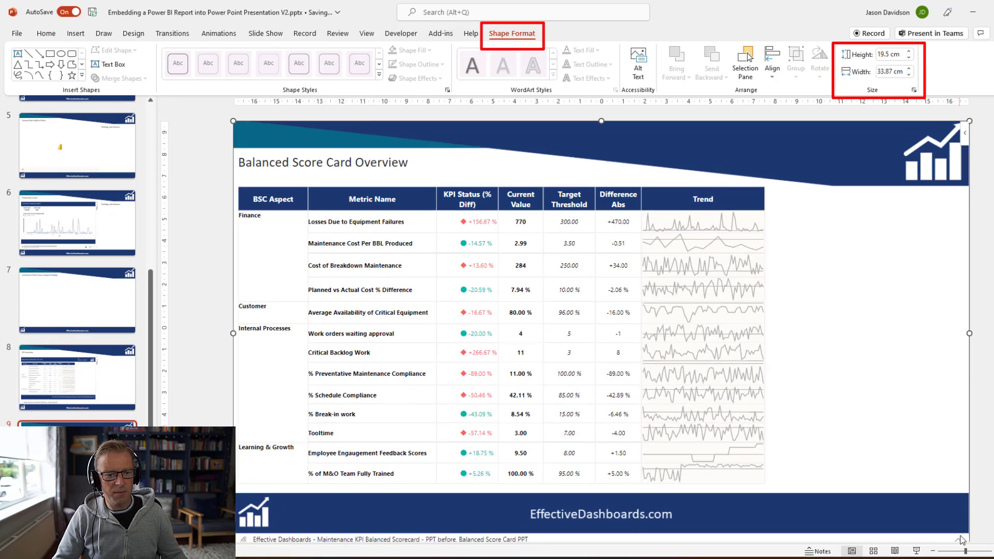
left_click(983, 213)
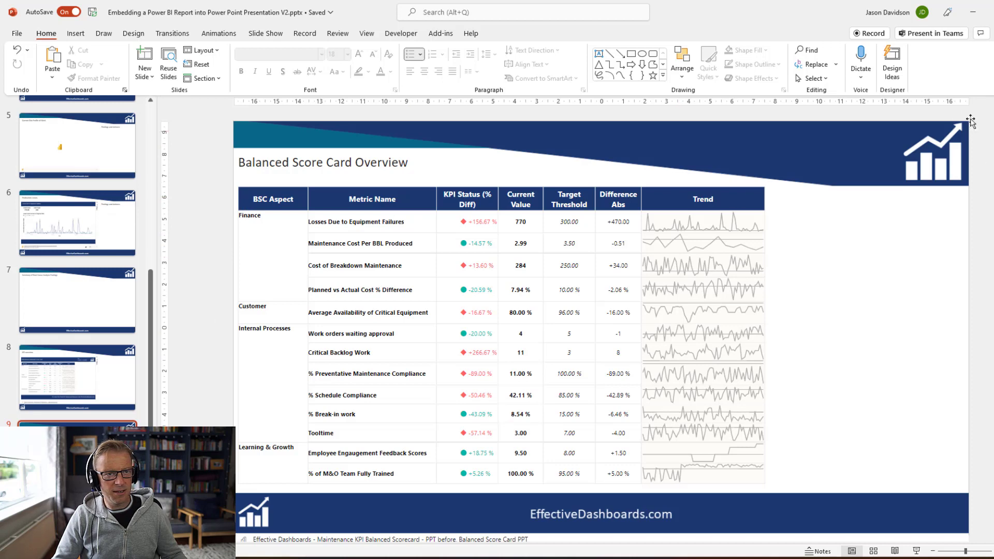
left_click(861, 151)
left_click(518, 35)
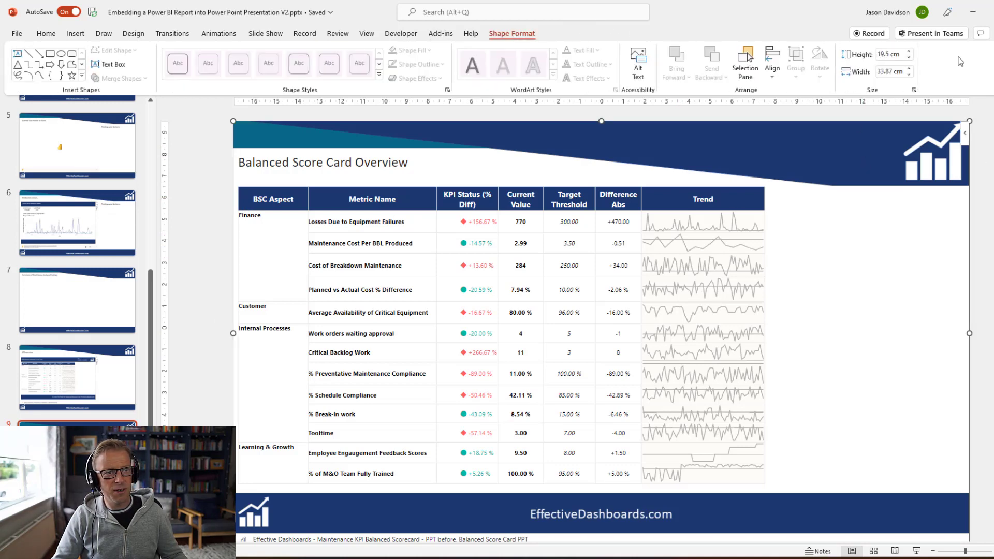
left_click(989, 168)
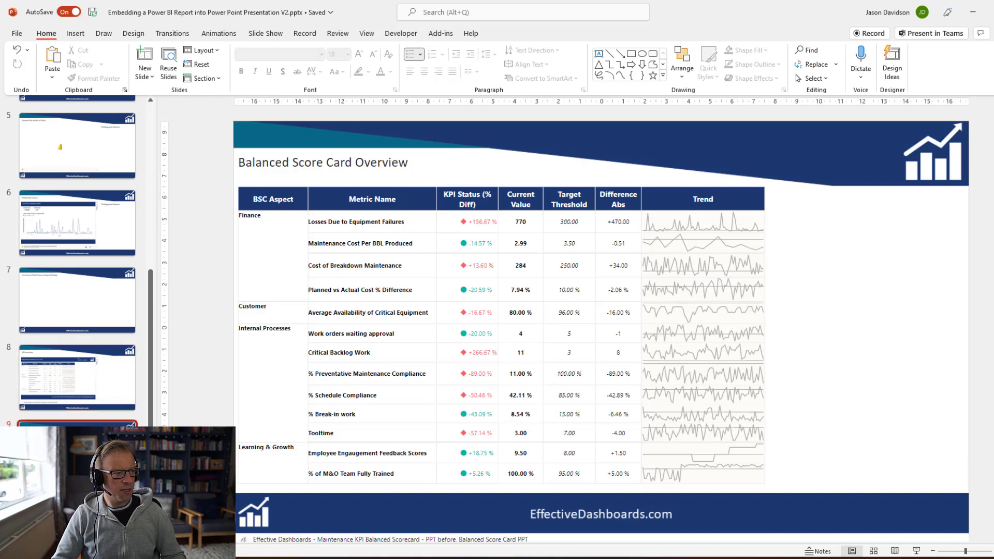
left_click(92, 369)
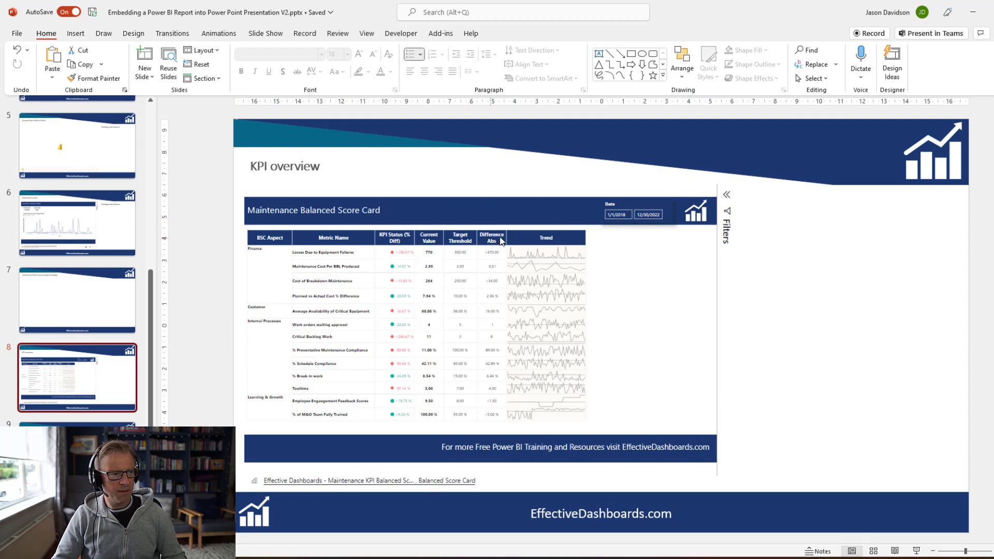
key("Page_Down")
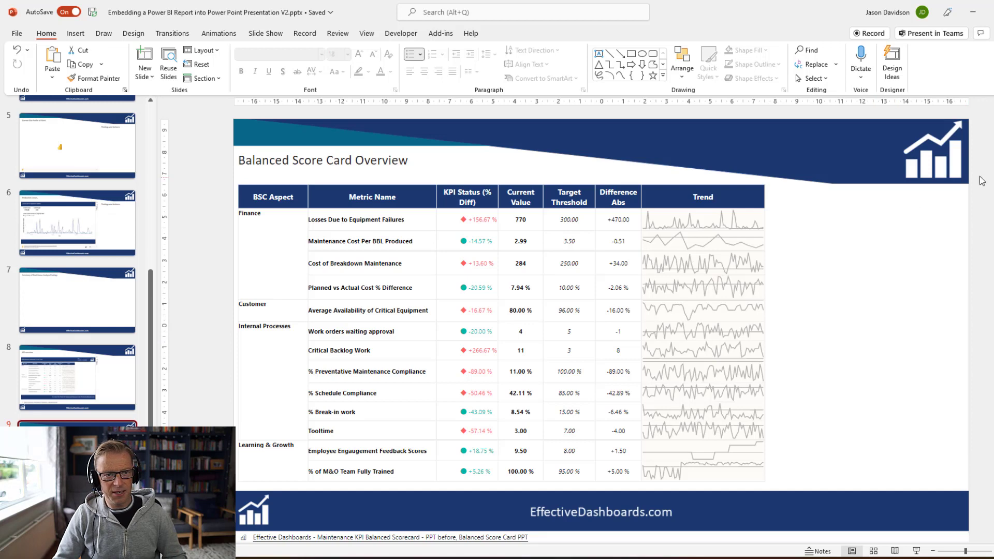
Open and close the embedded report's add-in menu, then scroll the slide
left_click(964, 132)
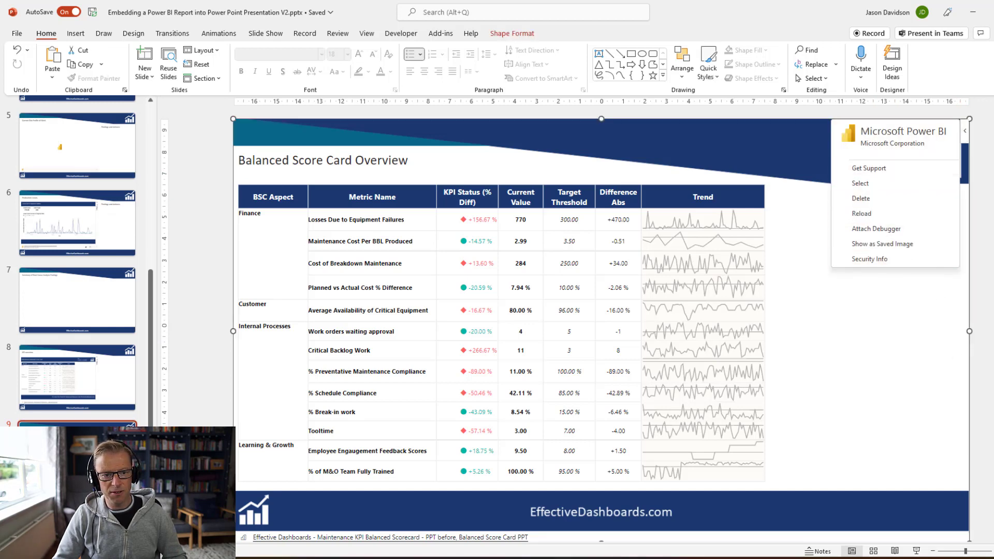
left_click(963, 313)
scroll(912, 361, "down", 1)
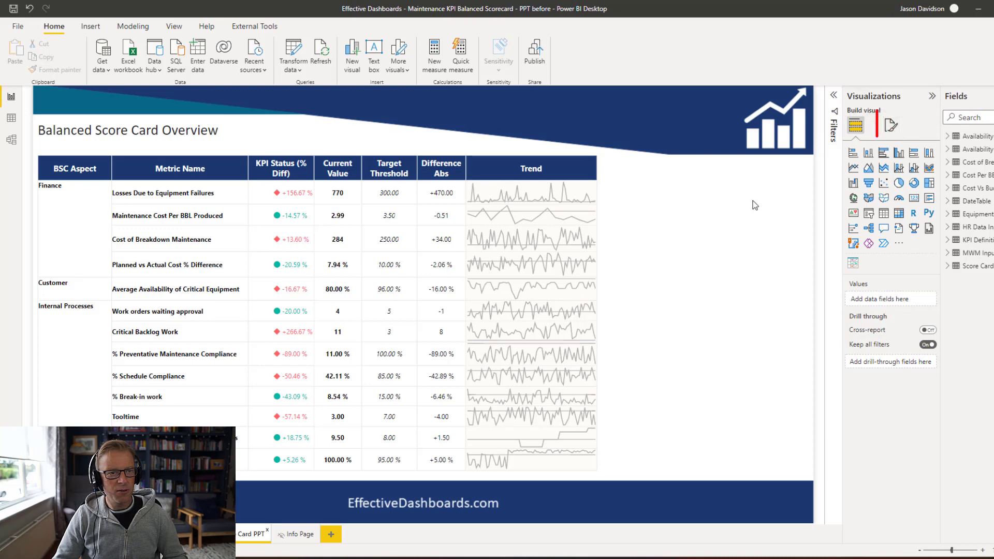
Set the page's canvas background colour to the dark navy recent swatch
left_click(889, 125)
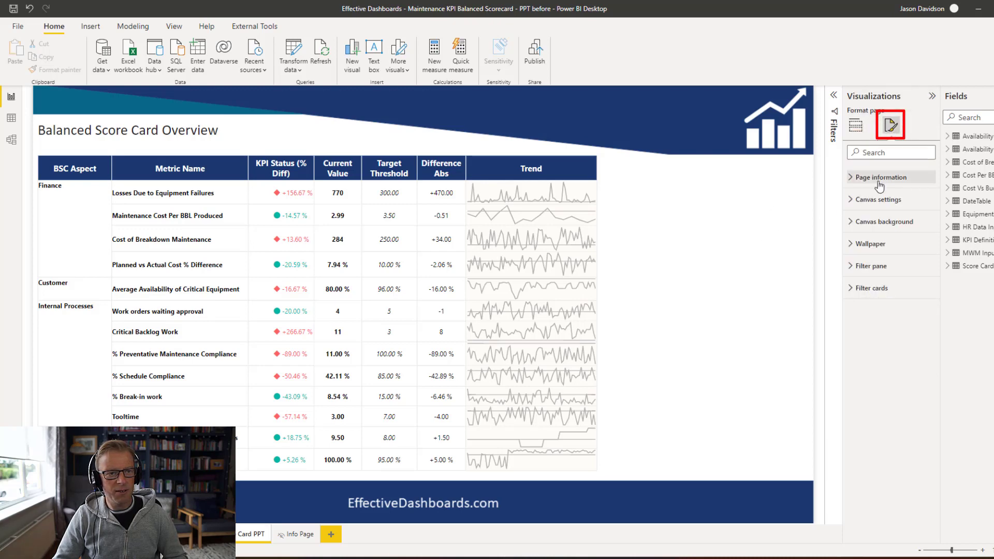
left_click(880, 201)
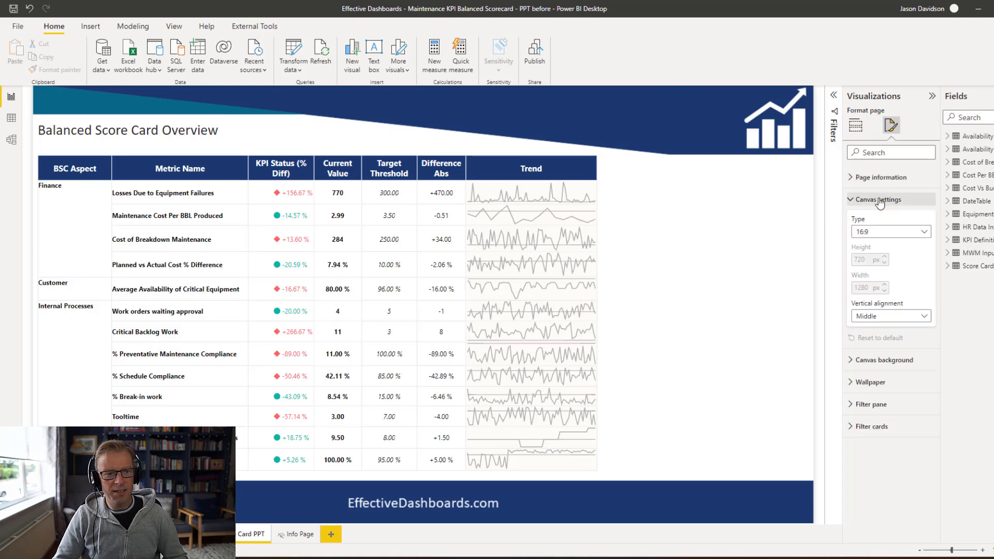
left_click(880, 200)
left_click(877, 222)
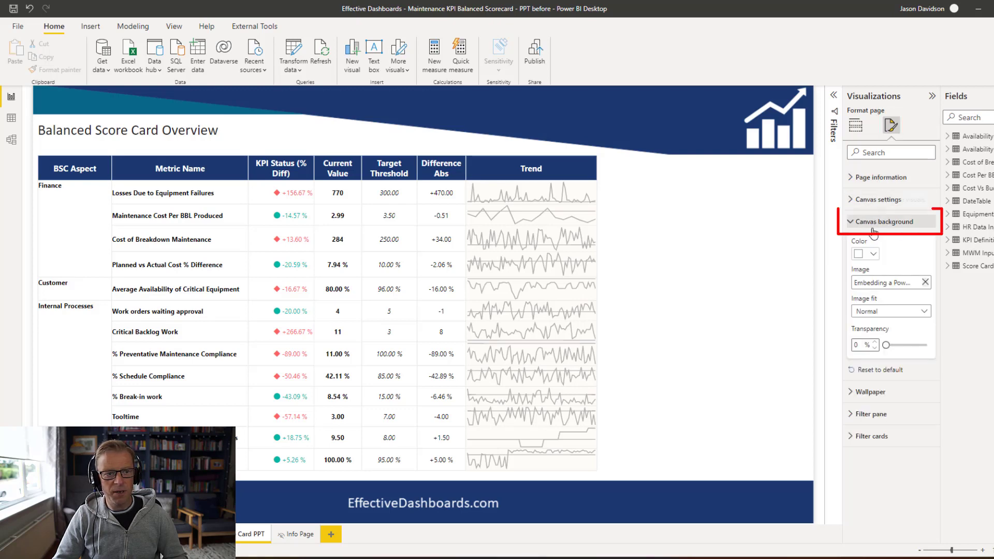
left_click(874, 254)
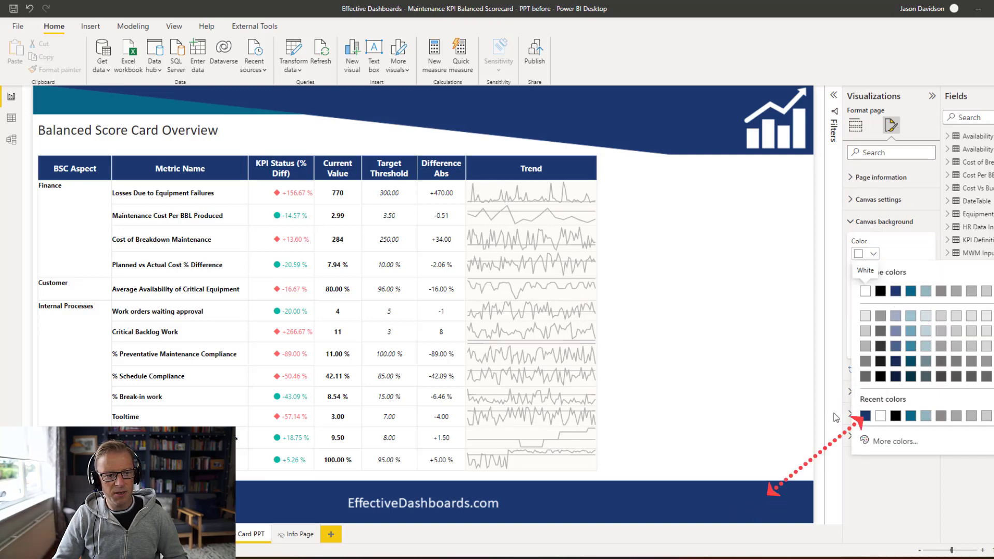
left_click(865, 416)
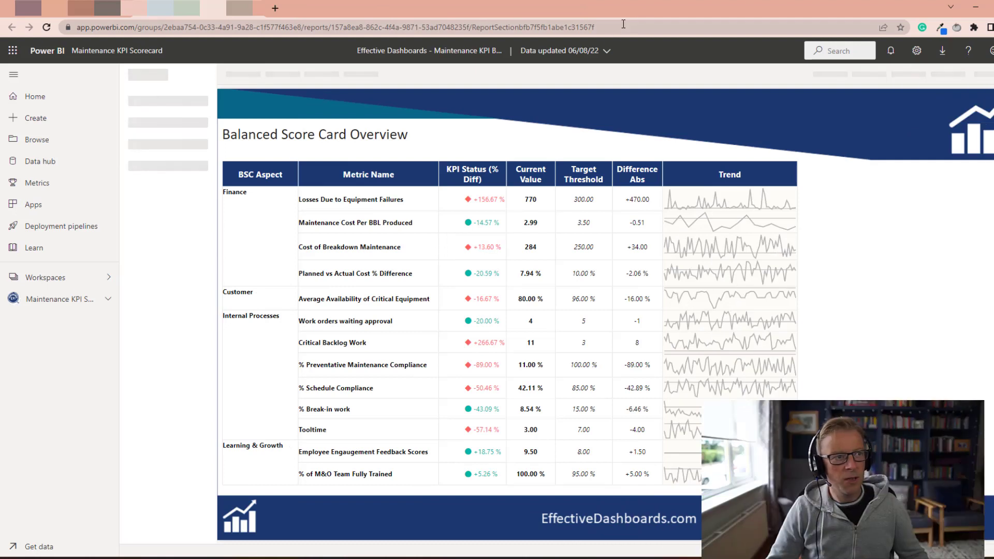
Copy the published report's URL and return to PowerPoint slide 9
left_click(618, 26)
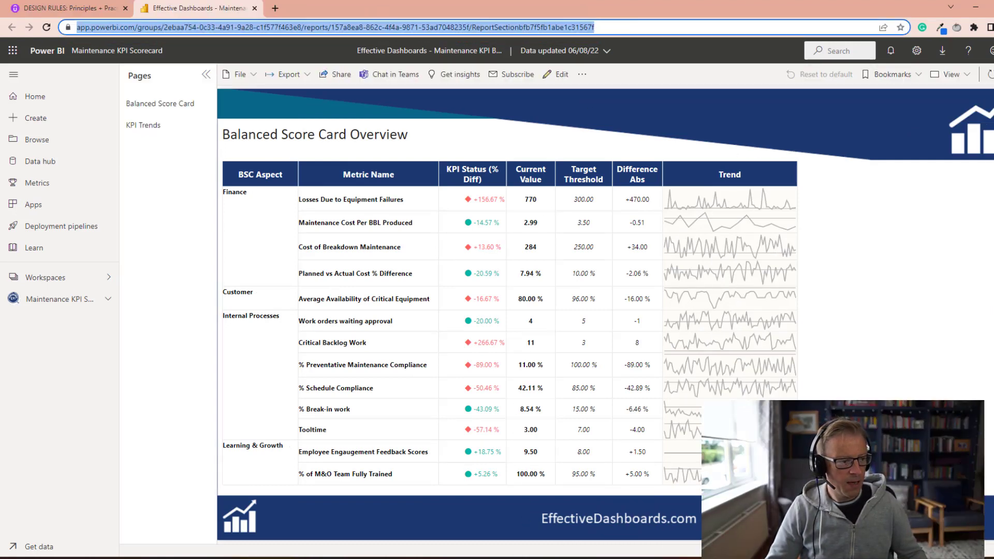
left_click(555, 557)
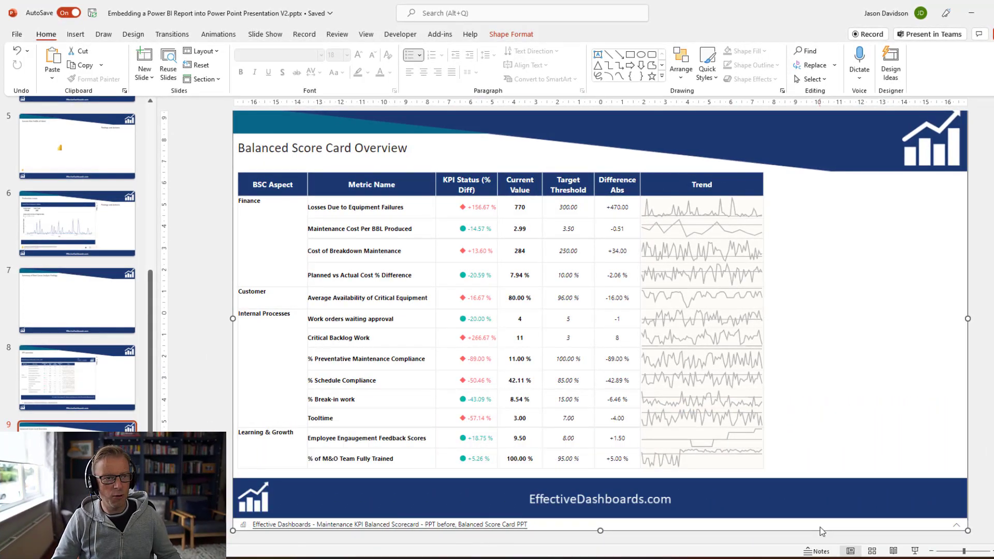
Clear the embedded report's data and reinsert it from the pasted report link
left_click(957, 526)
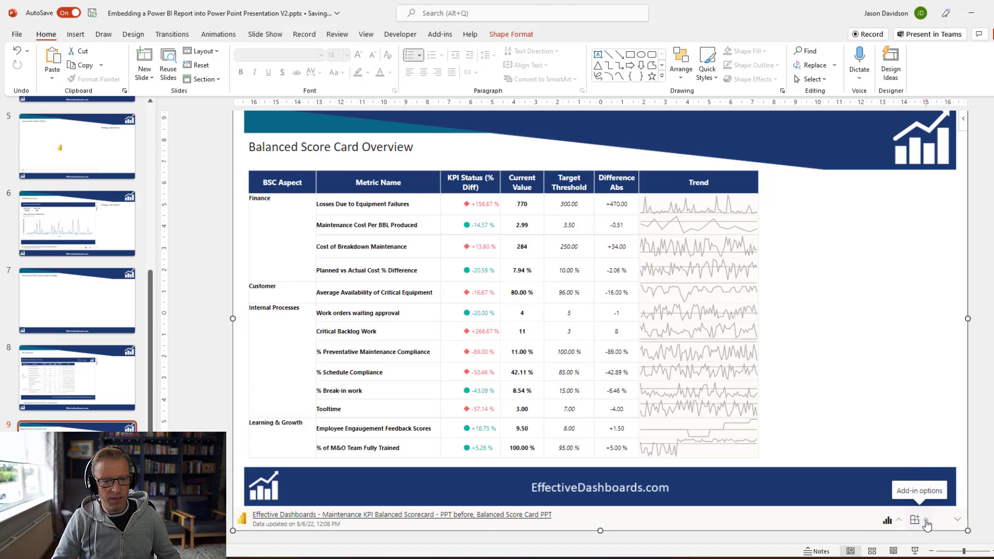
left_click(899, 521)
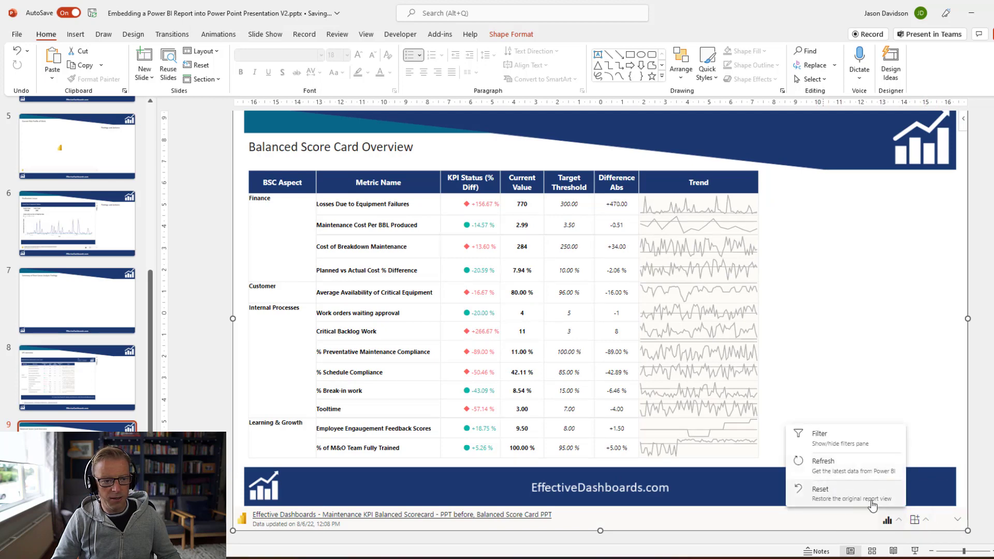
left_click(925, 521)
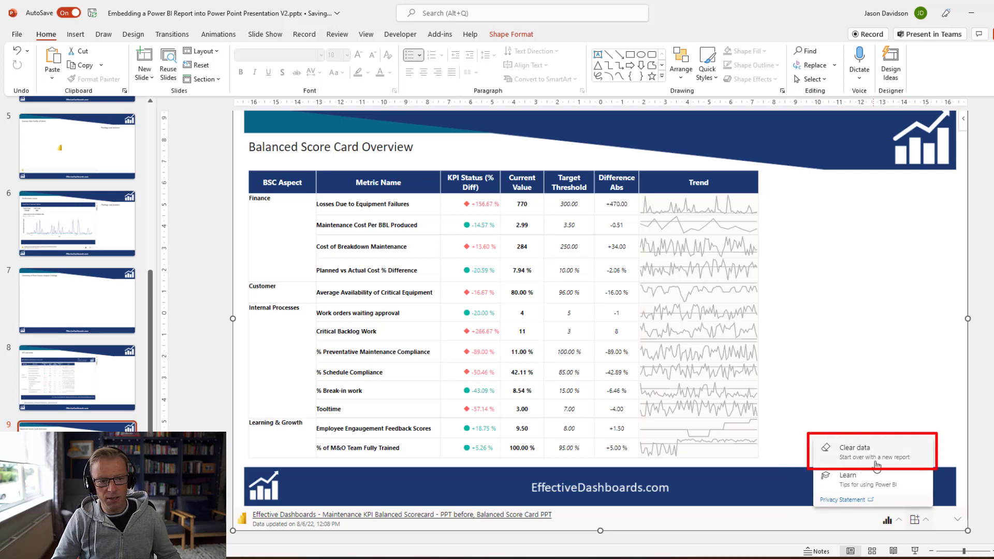
left_click(882, 458)
left_click(621, 348)
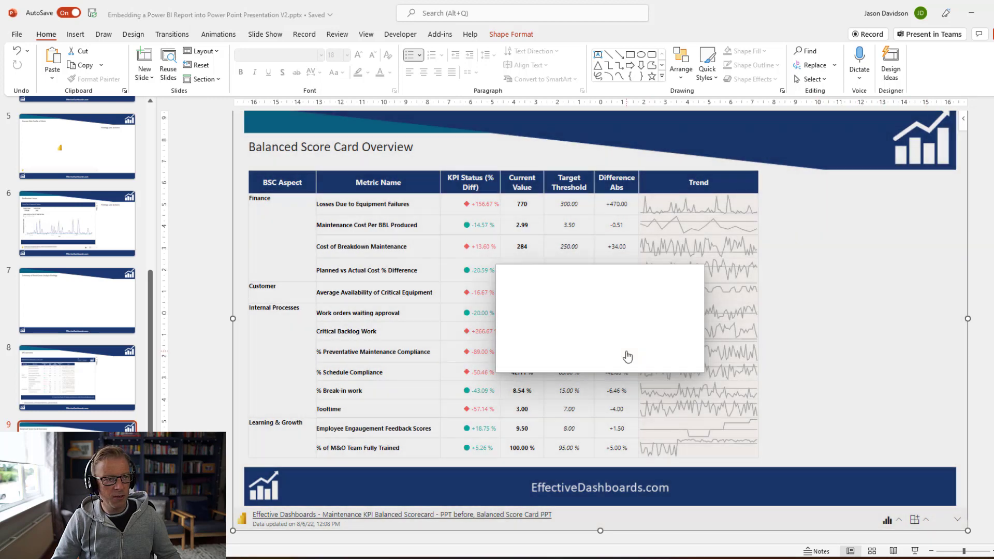
key("ctrl+v")
left_click(773, 413)
Hide the reloaded report's filters pane using the footer's Filter option
left_click(948, 532)
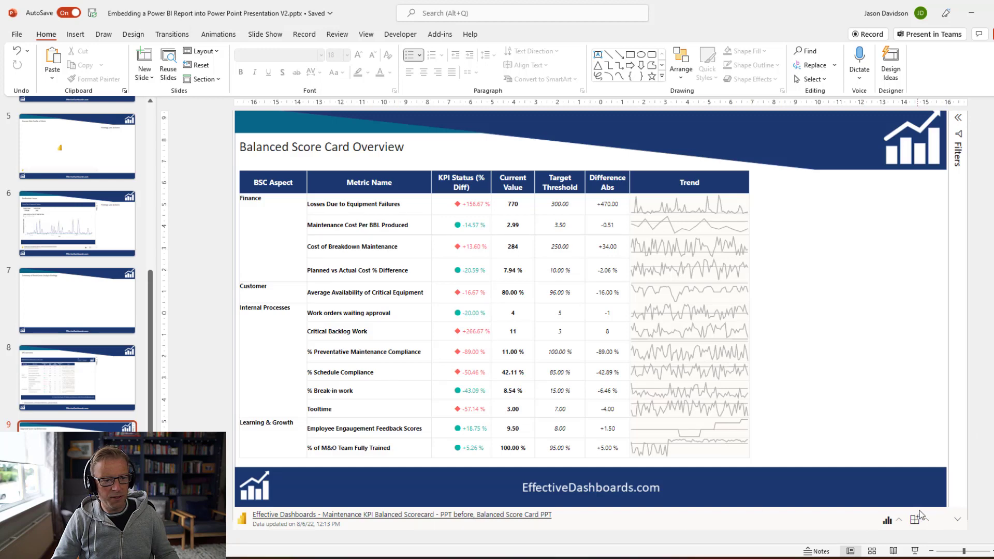
left_click(957, 520)
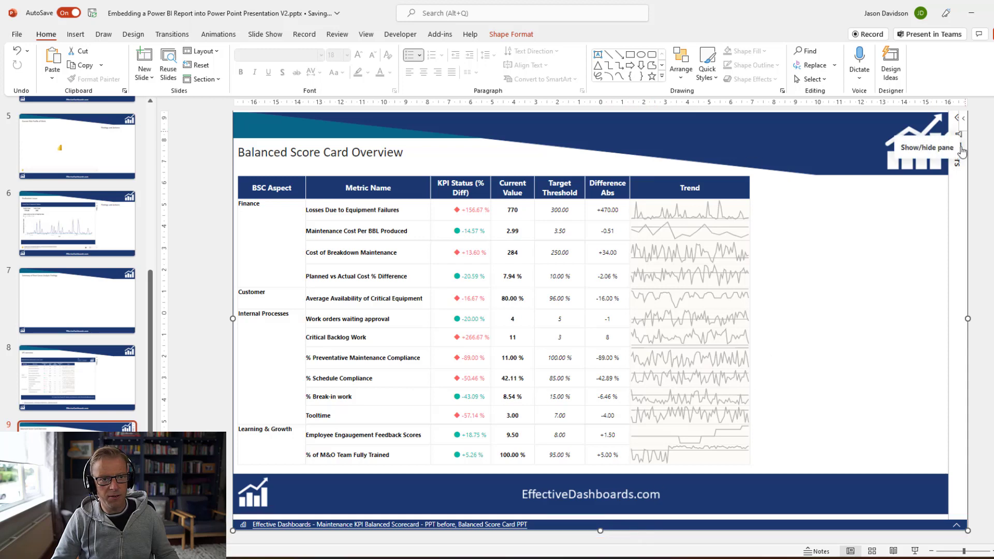
left_click(956, 525)
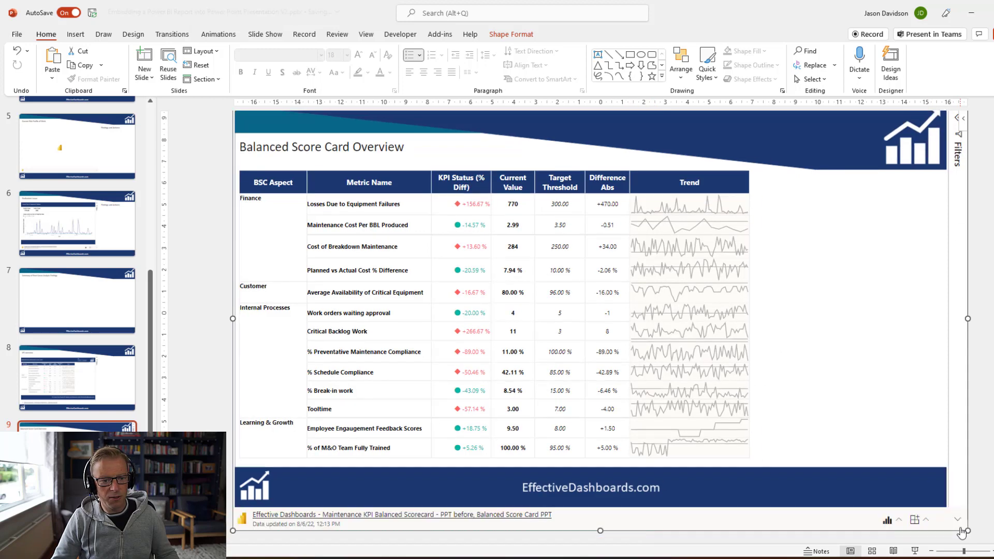
left_click(916, 520)
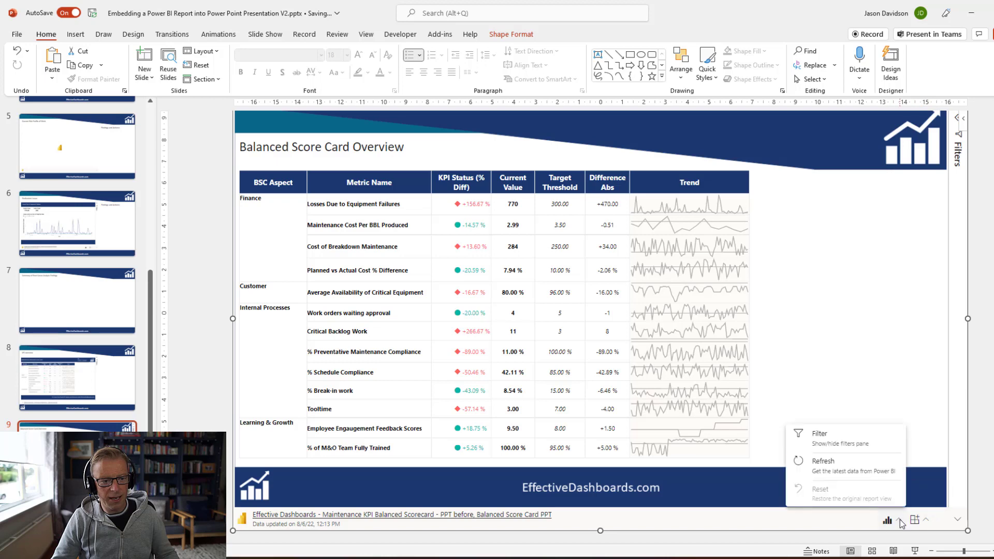
left_click(850, 434)
left_click(957, 519)
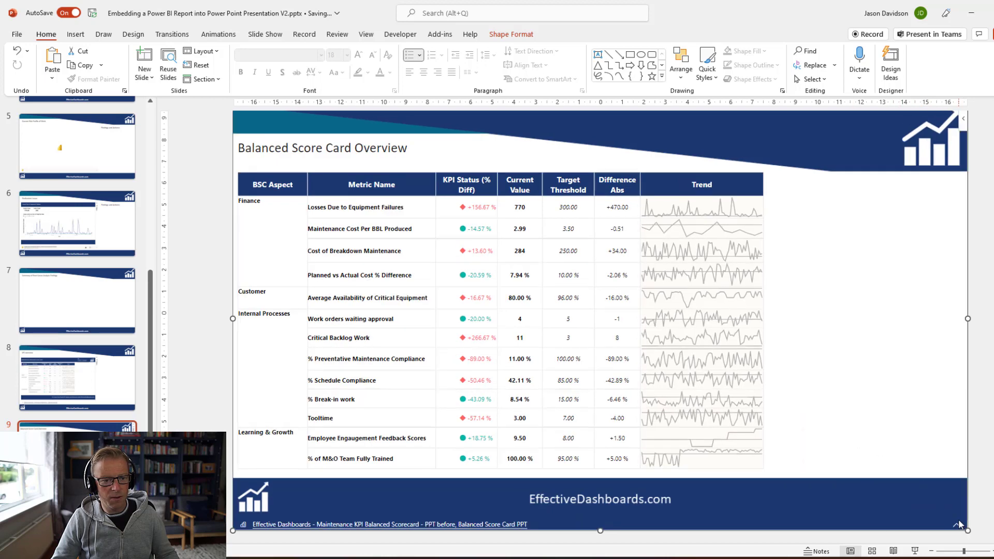
left_click(976, 520)
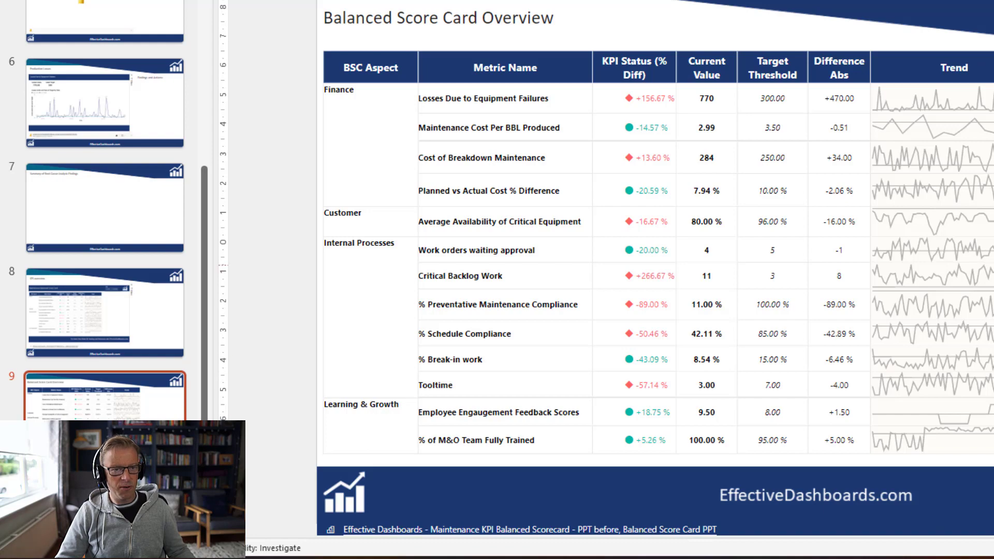
Show the Losses Due to Equipment Failures trend tooltip (770, +156.67% variance) on slide 9
left_click(115, 324)
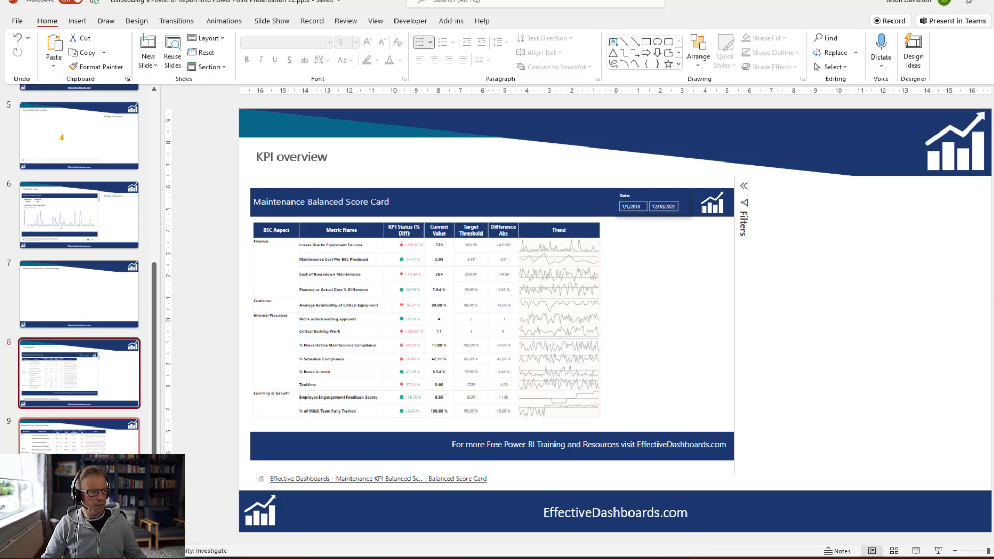
left_click(79, 437)
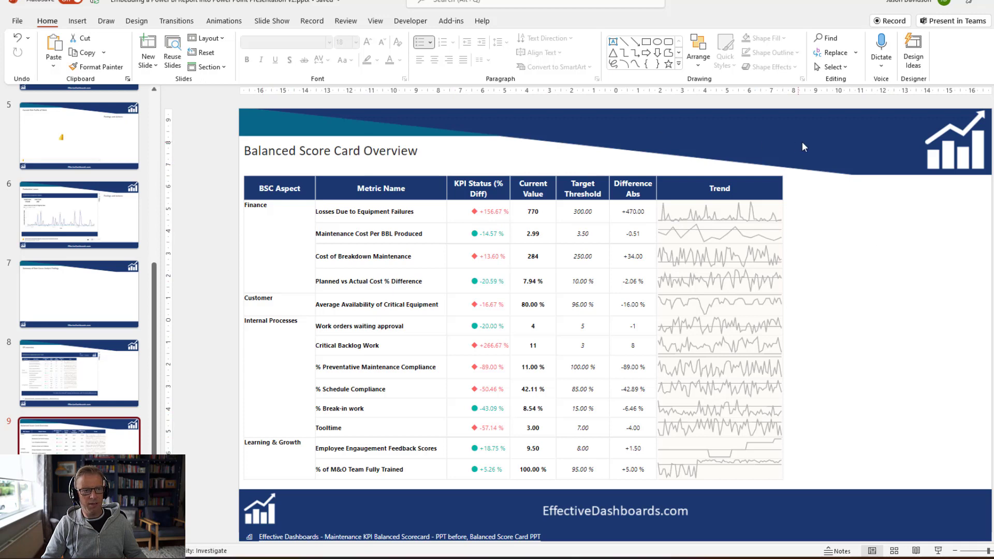
left_click(956, 197)
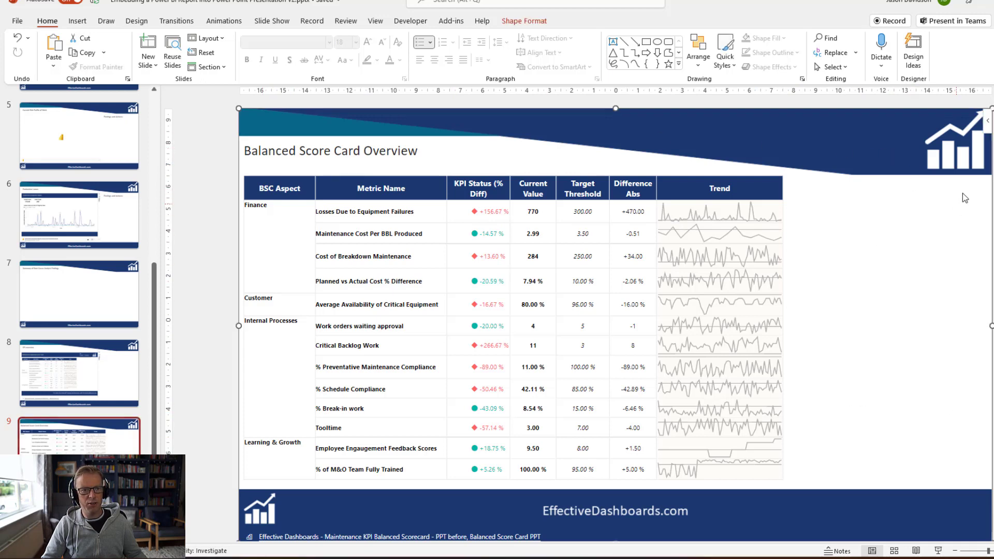
left_click(989, 121)
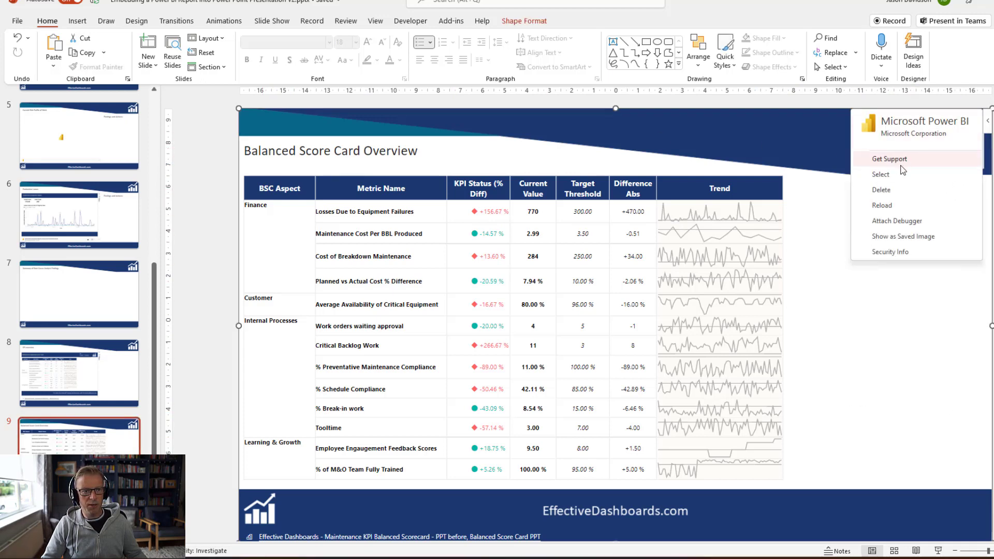
left_click(848, 369)
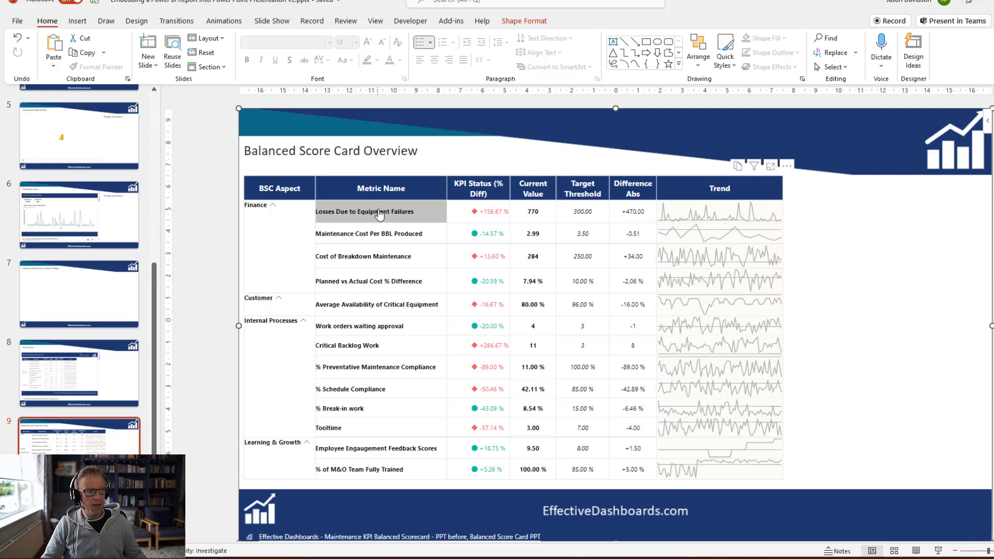
mouse_move(386, 216)
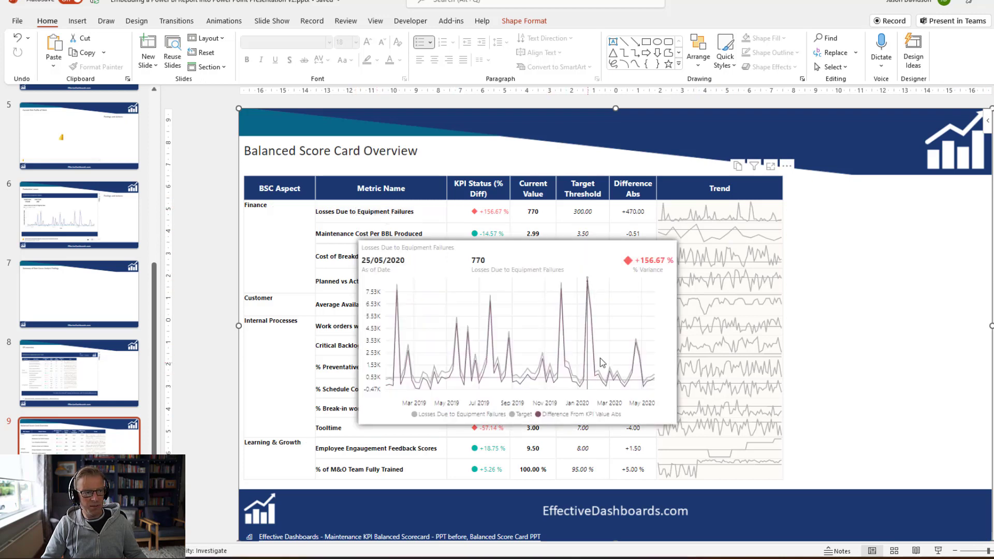